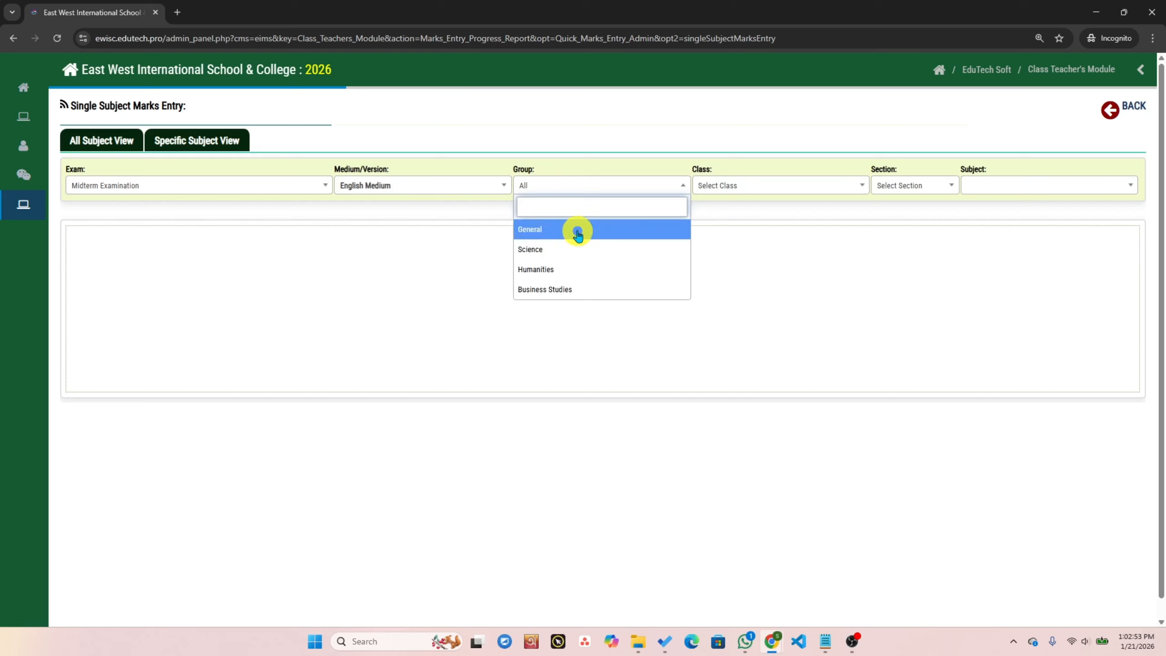
# - Load the Bengali marks entry sheet for the General group, class Standard - 1, section Pelican
pyautogui.click(575, 229)
pyautogui.click(740, 184)
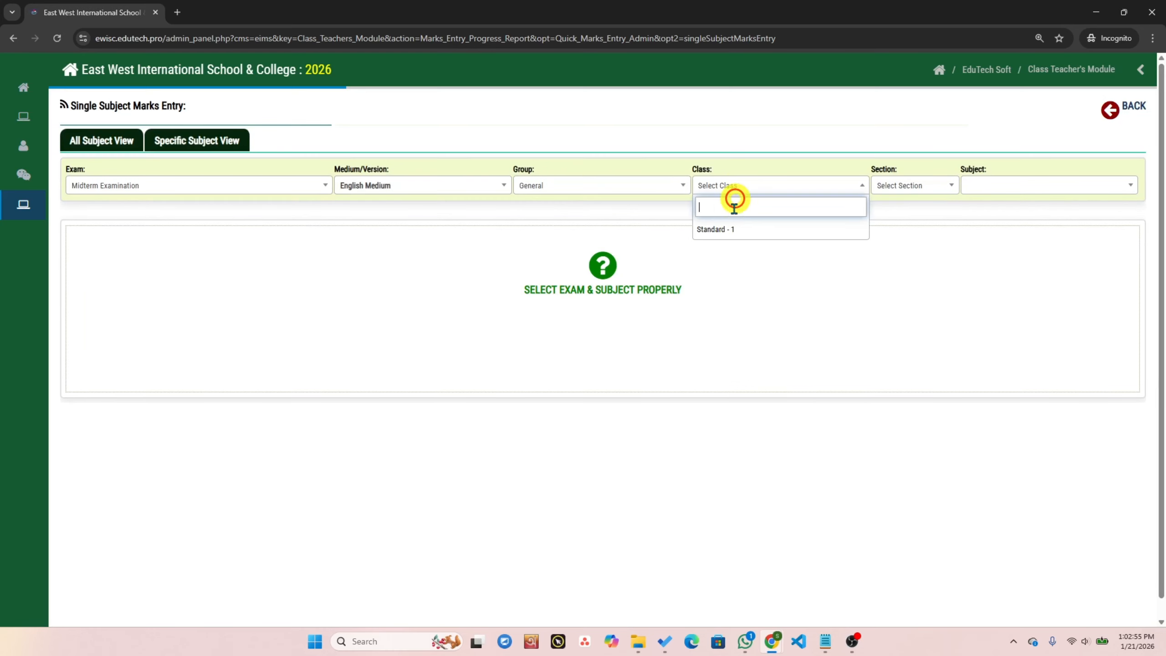
pyautogui.click(757, 229)
pyautogui.click(921, 186)
pyautogui.click(901, 229)
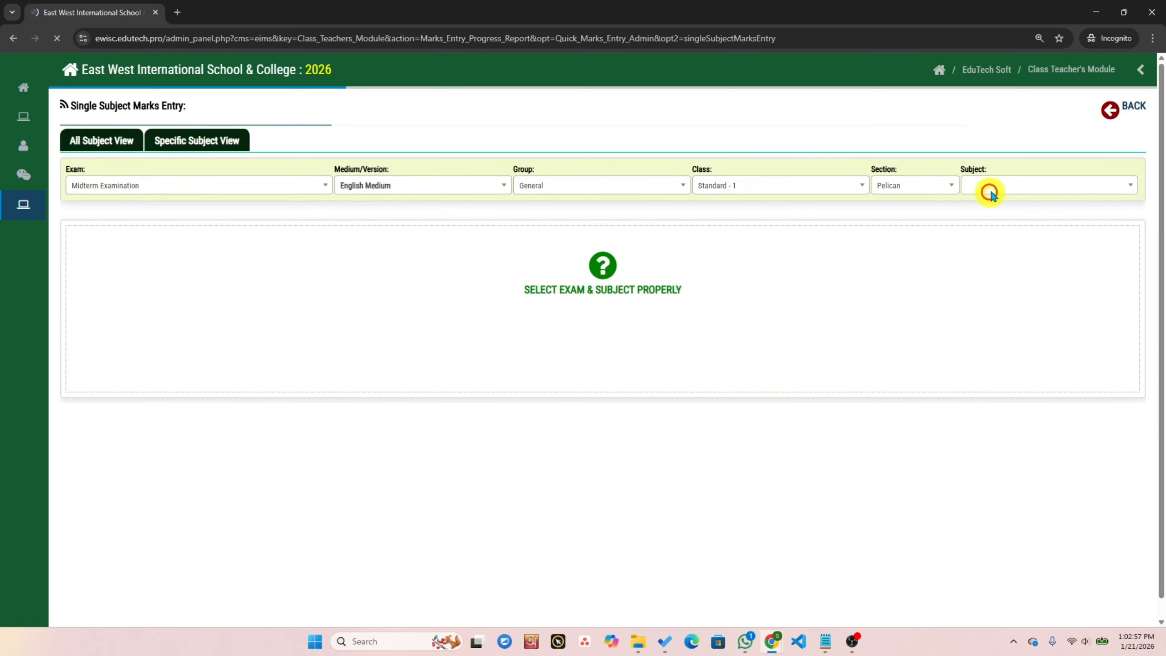
pyautogui.click(992, 186)
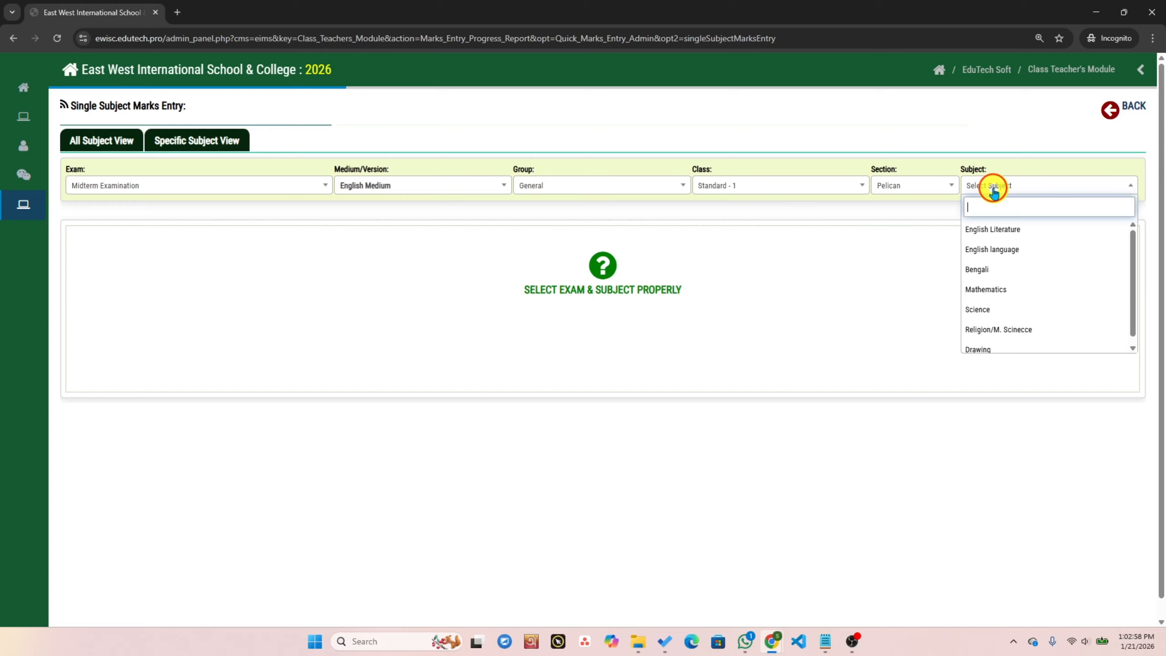
pyautogui.click(986, 271)
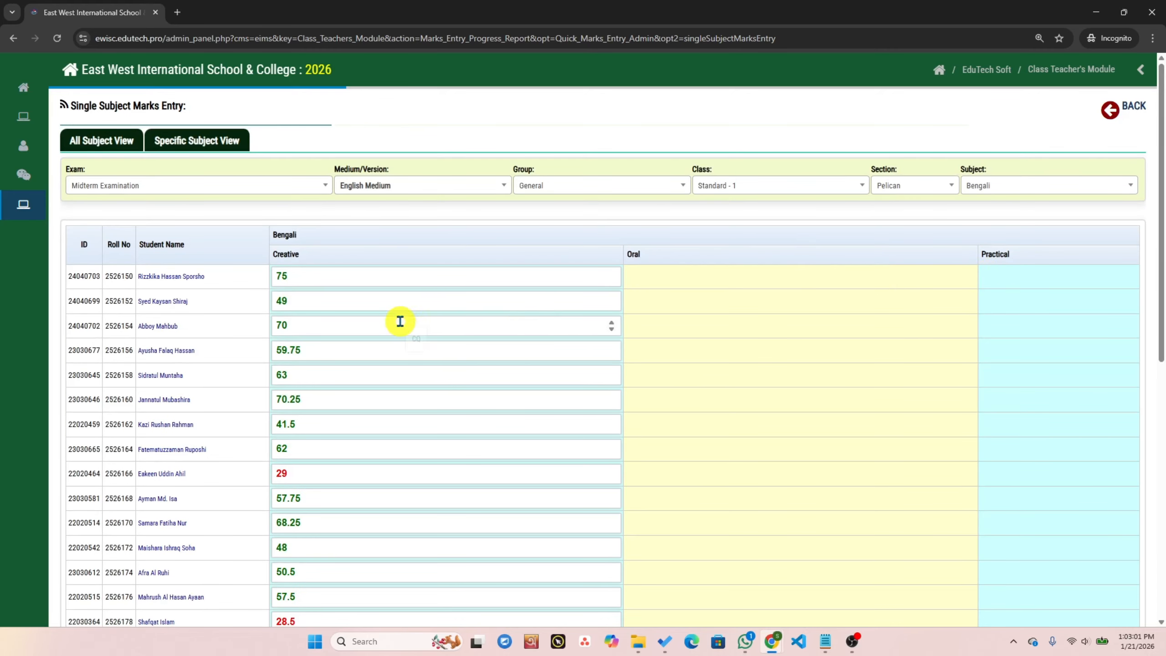
# - Look over the Bengali marks sheet, leave it and open Manage Progress Report - CT in the Class Teacher's Module
pyautogui.scroll(-7, 398, 320)
pyautogui.scroll(4, 425, 325)
pyautogui.scroll(3, 424, 325)
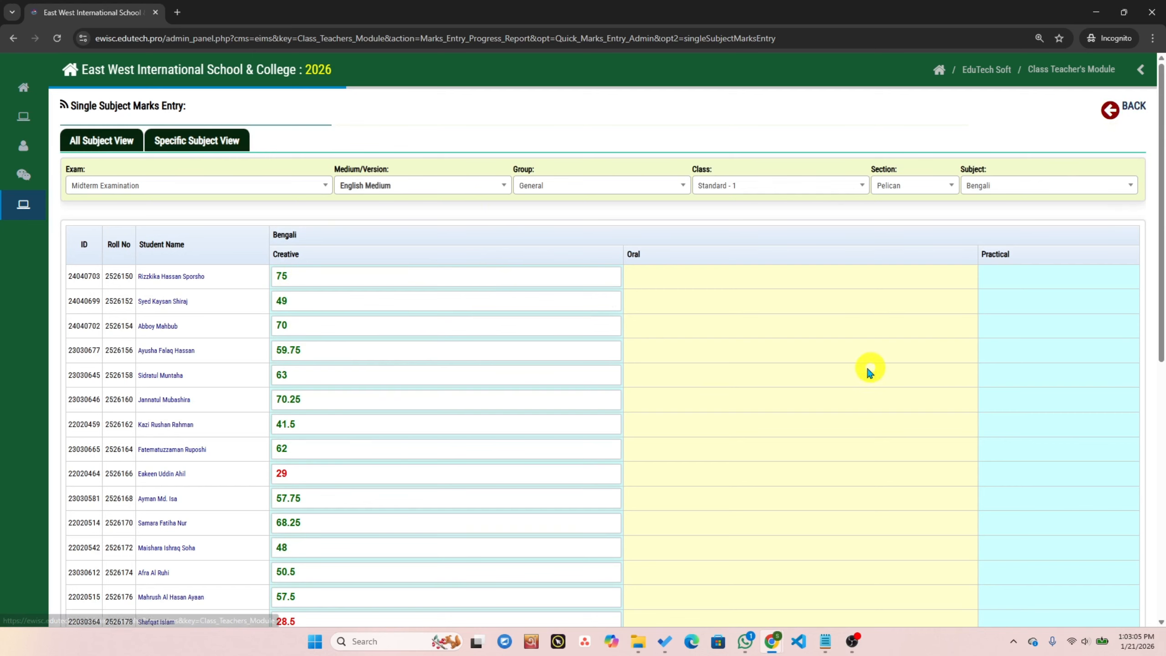
pyautogui.scroll(-10, 518, 326)
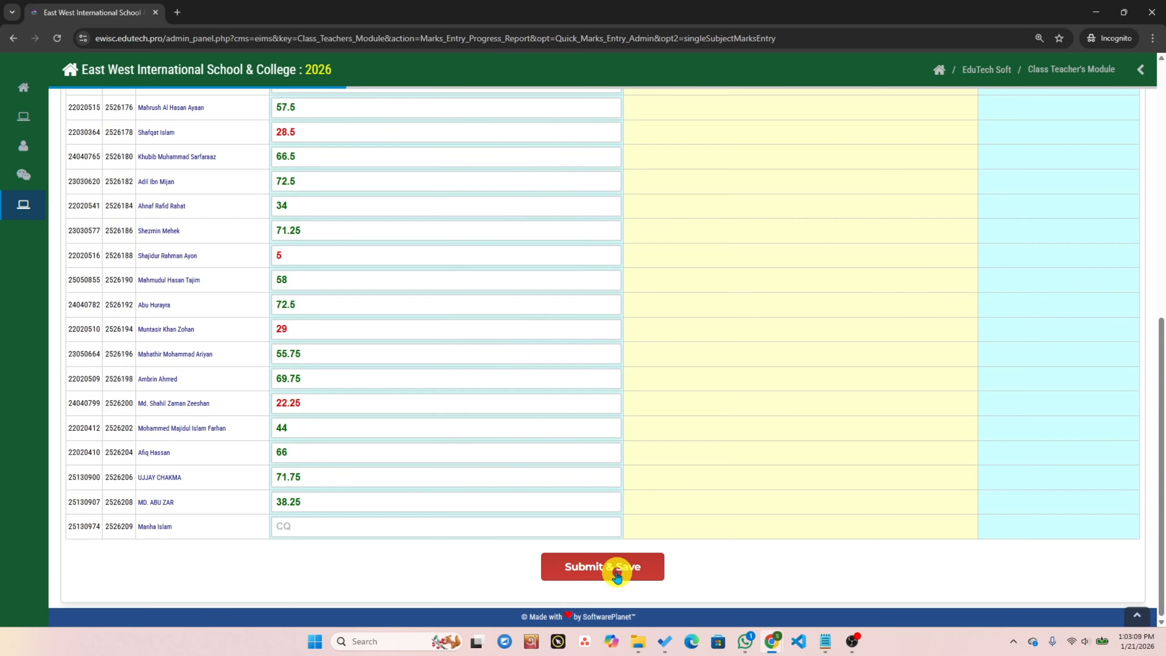
pyautogui.scroll(10, 839, 281)
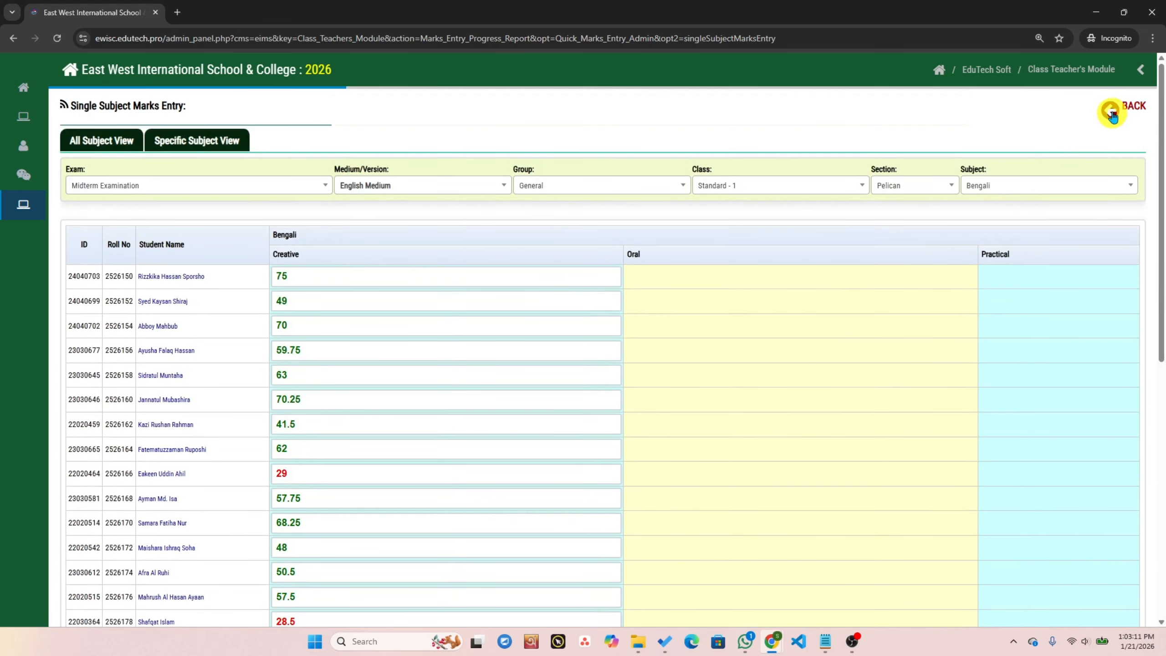
pyautogui.click(1102, 113)
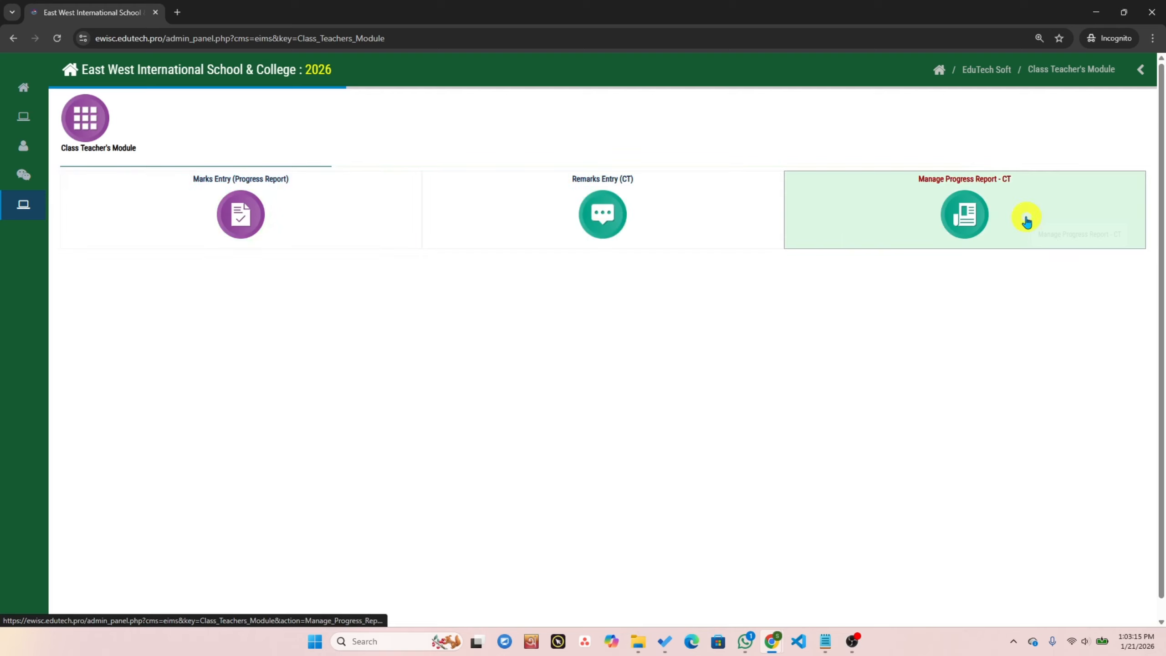
pyautogui.click(950, 209)
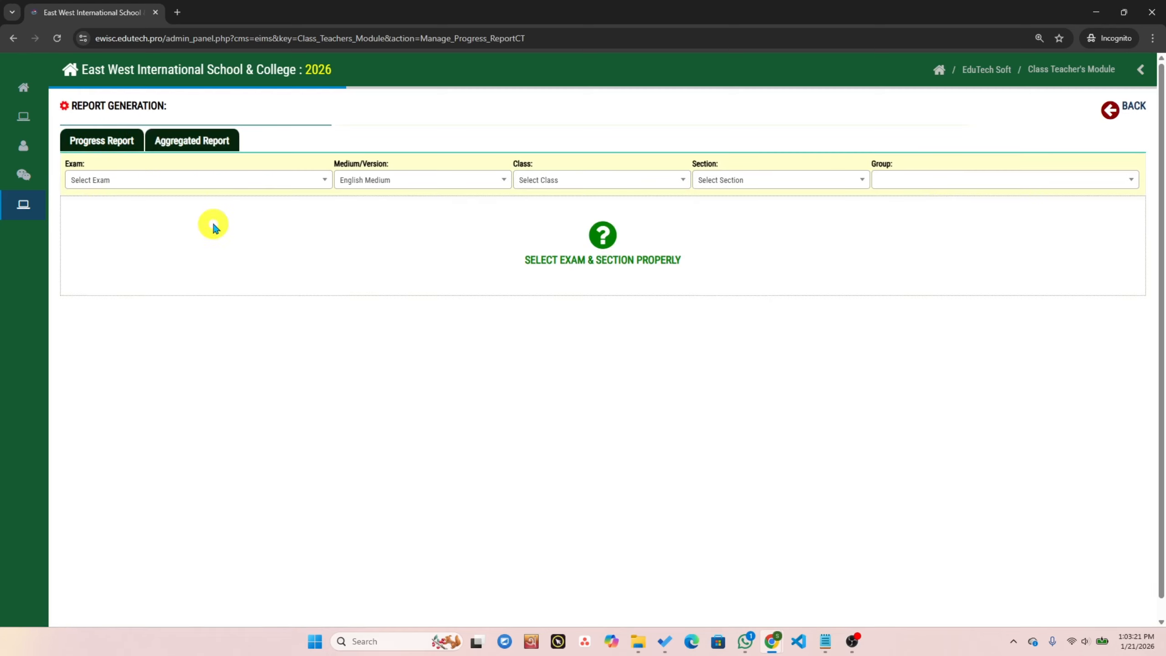
# - Generate the Midterm Examination Class Test - 1 report for class Standard - 1, section Pelican, group General
pyautogui.click(197, 188)
pyautogui.click(183, 182)
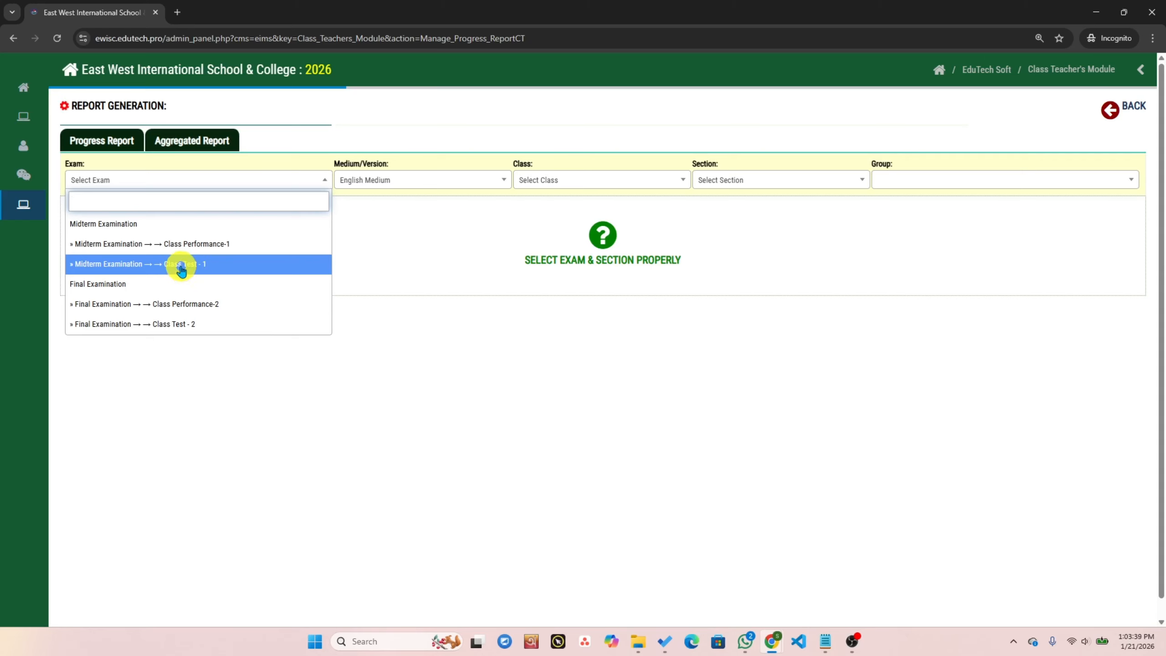
pyautogui.click(204, 264)
pyautogui.click(578, 178)
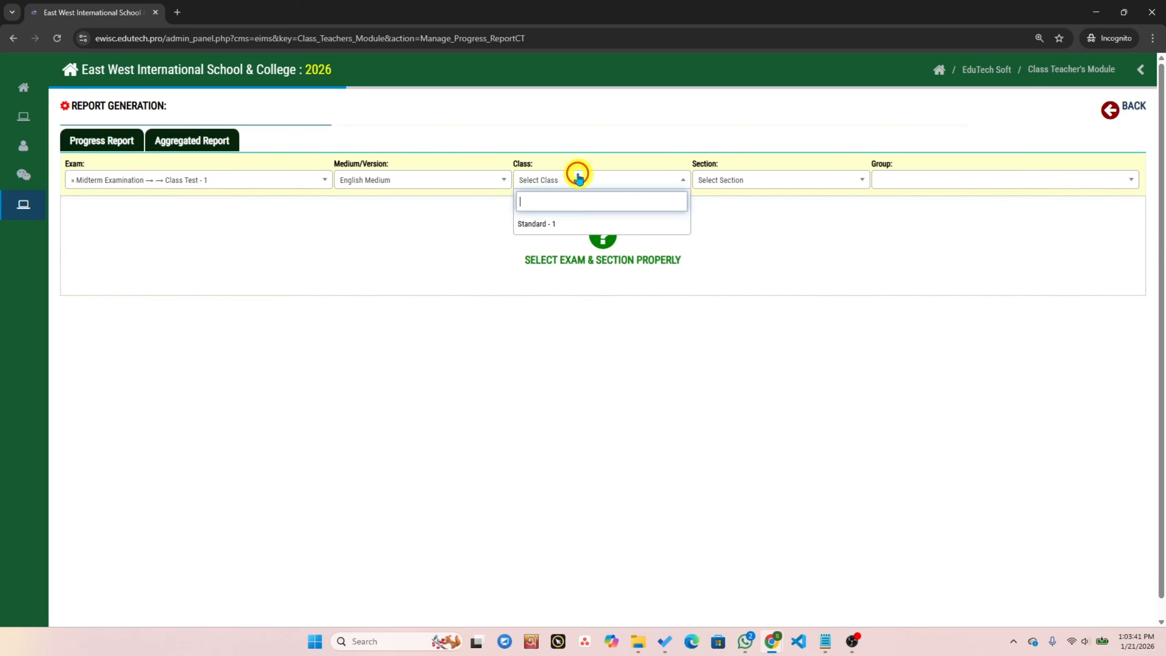
pyautogui.click(555, 225)
pyautogui.click(805, 184)
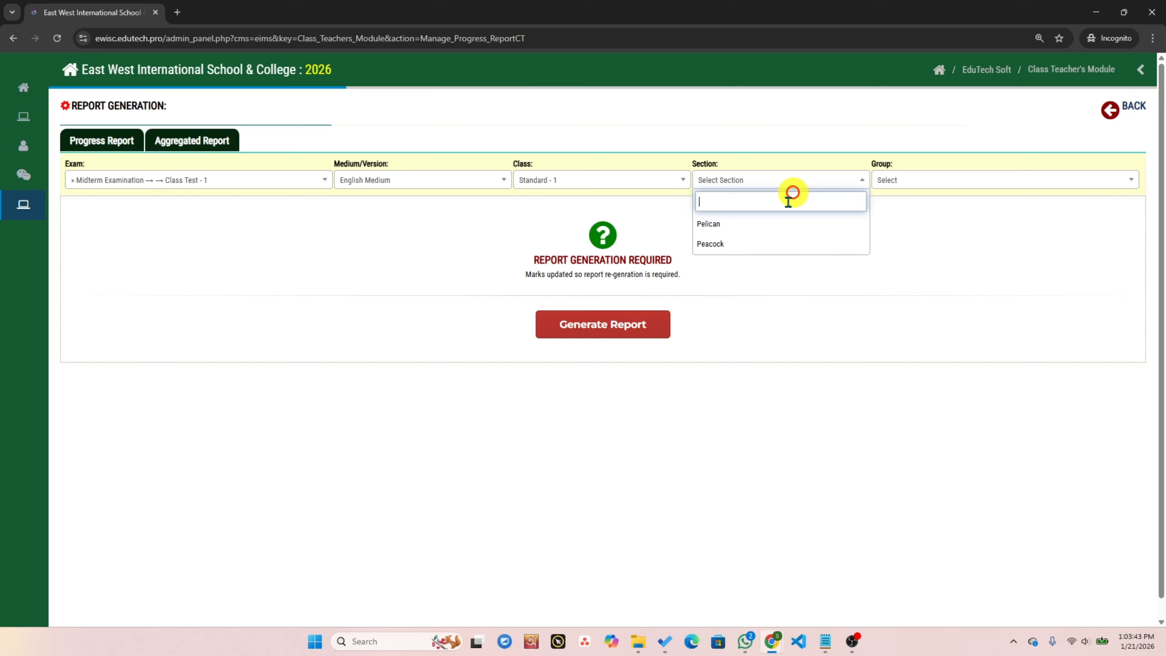
pyautogui.click(773, 224)
pyautogui.click(911, 182)
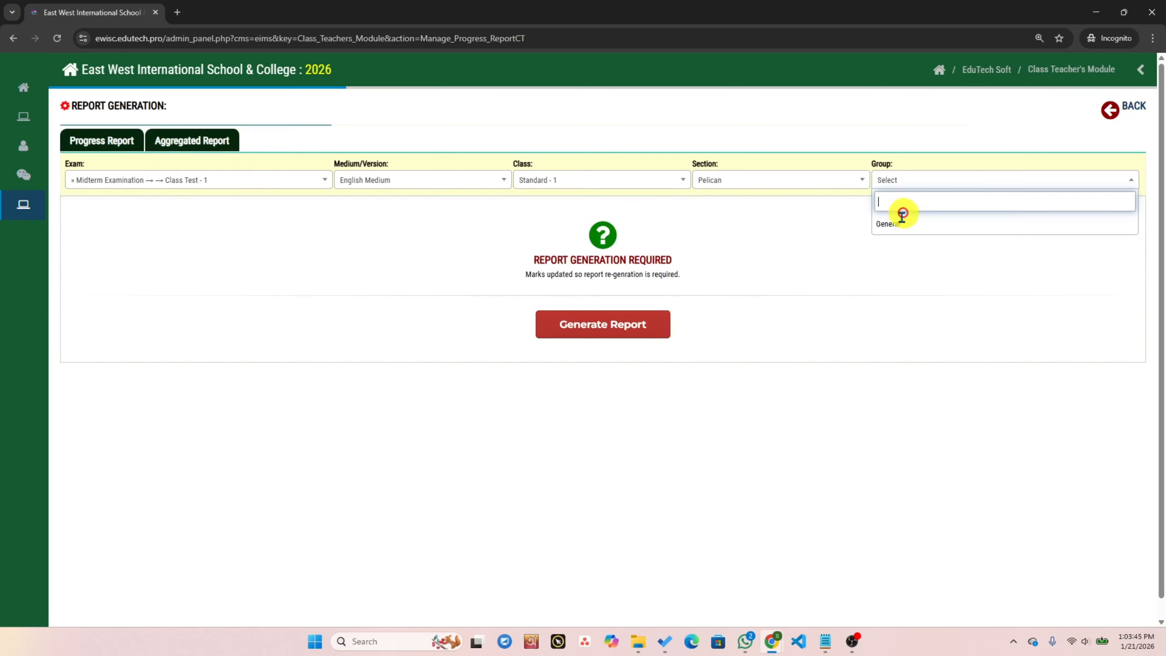
pyautogui.click(900, 222)
pyautogui.click(602, 324)
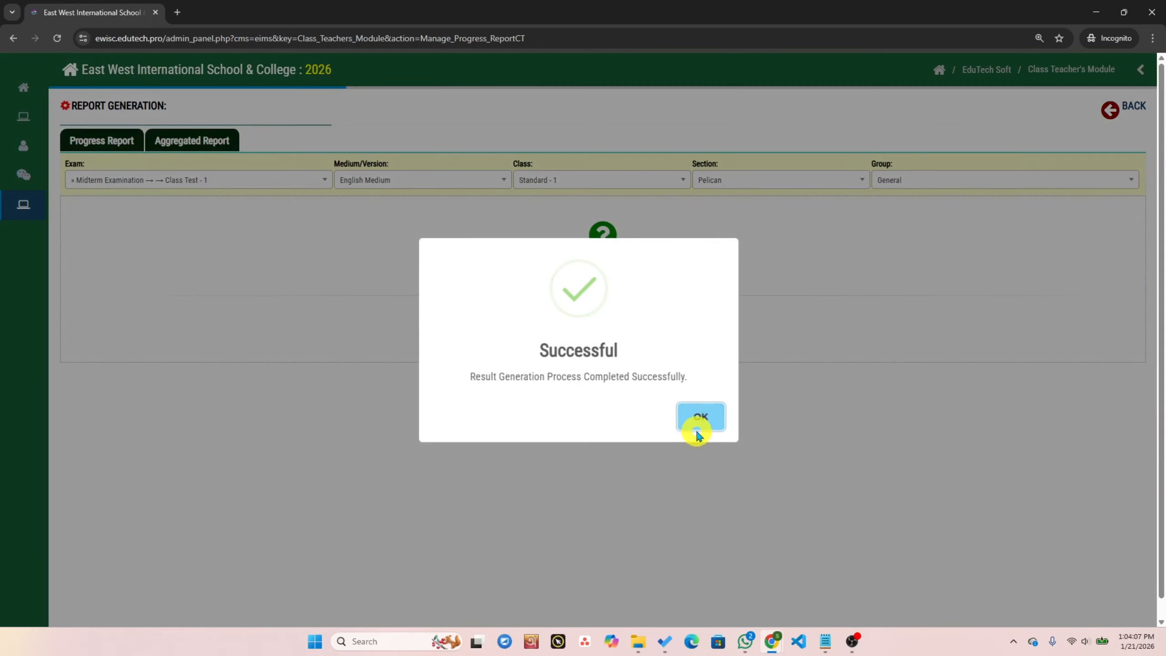
pyautogui.click(699, 425)
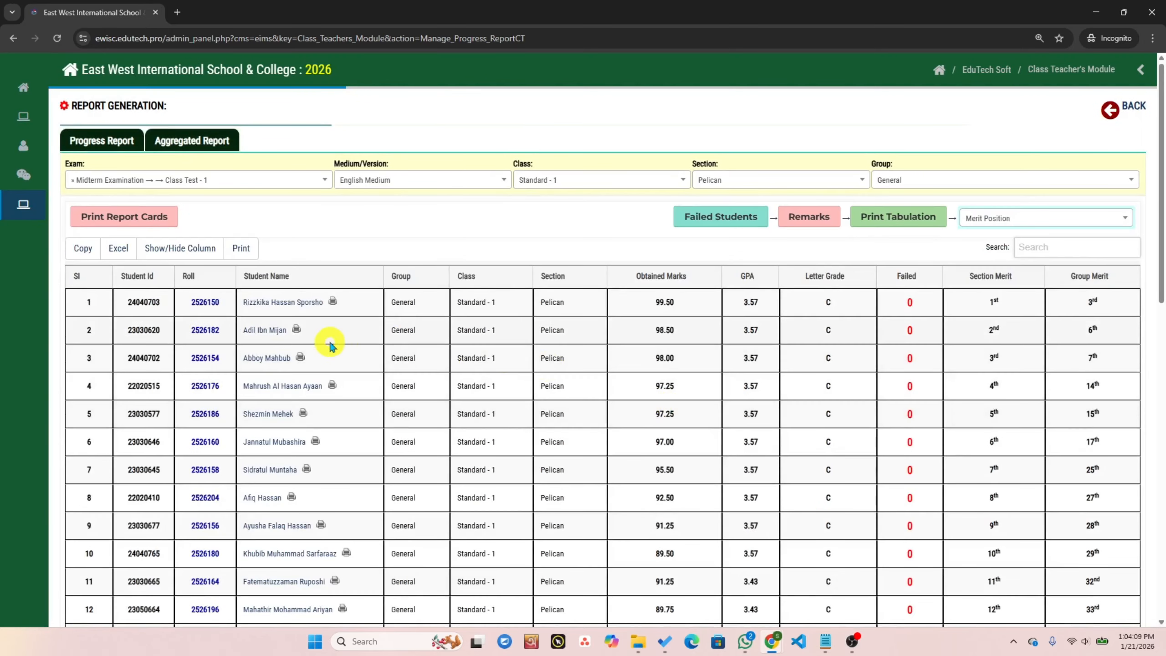
# - Generate the Midterm Examination Class Performance-1 report for the same class, section and group
pyautogui.click(195, 182)
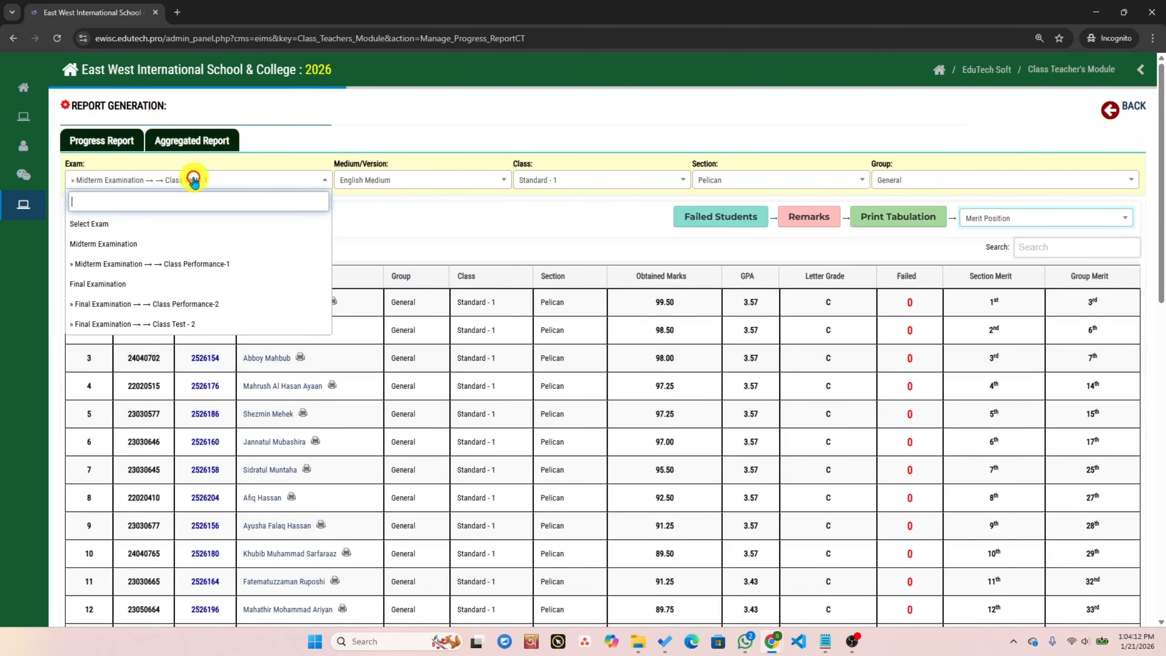
pyautogui.click(179, 265)
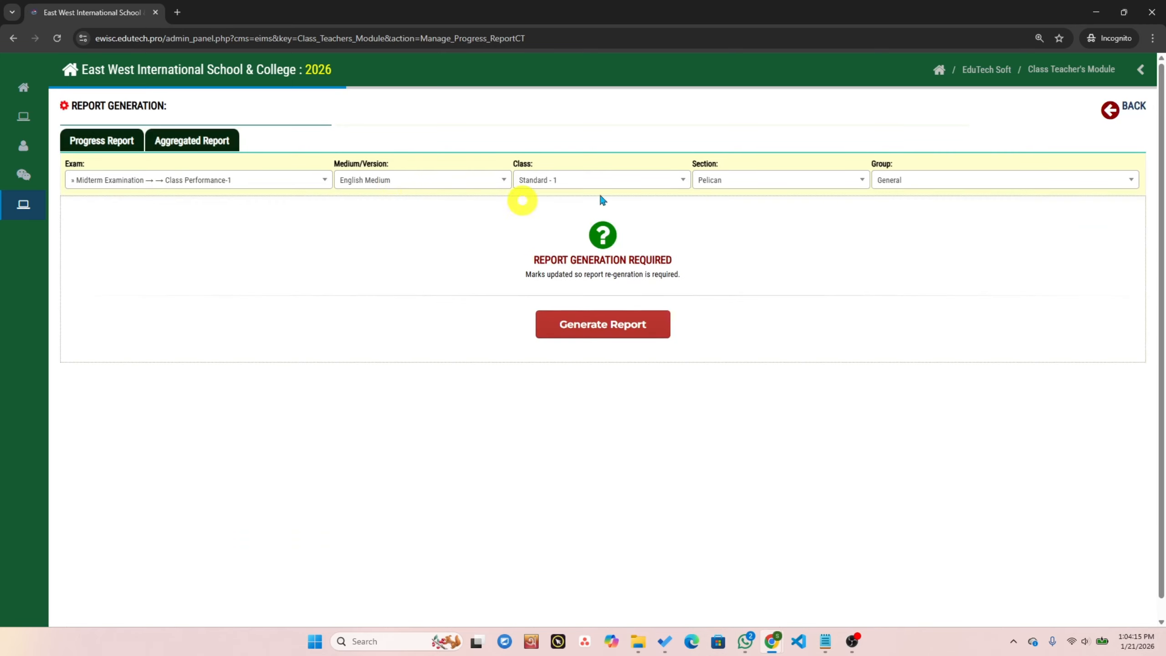
pyautogui.click(622, 335)
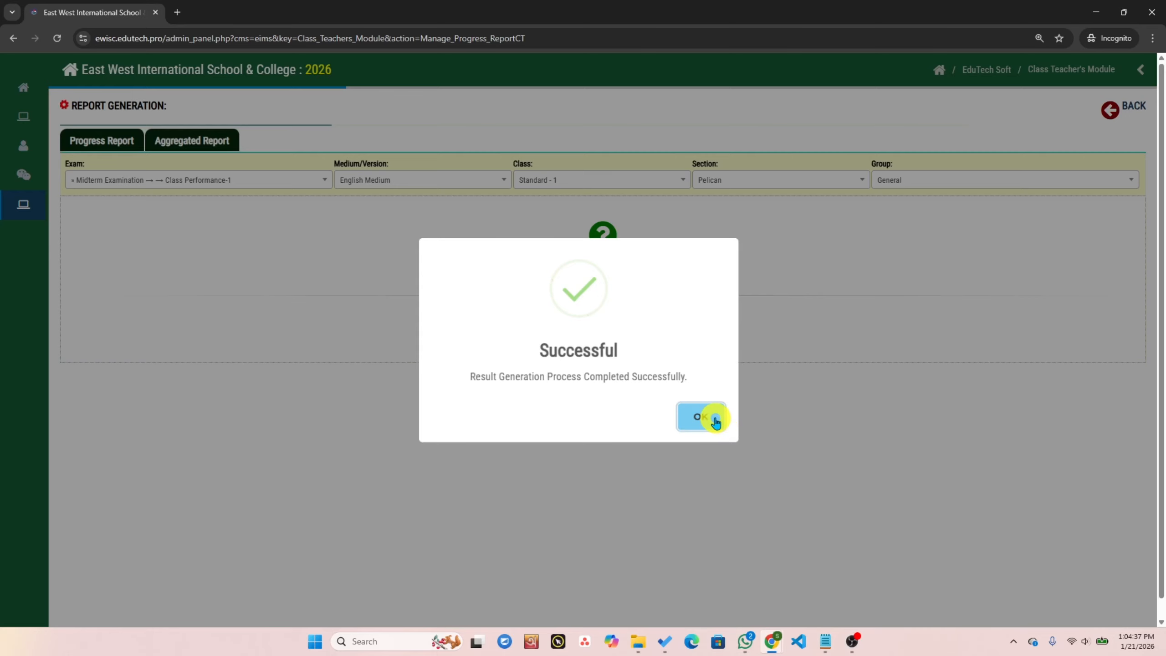
pyautogui.click(716, 419)
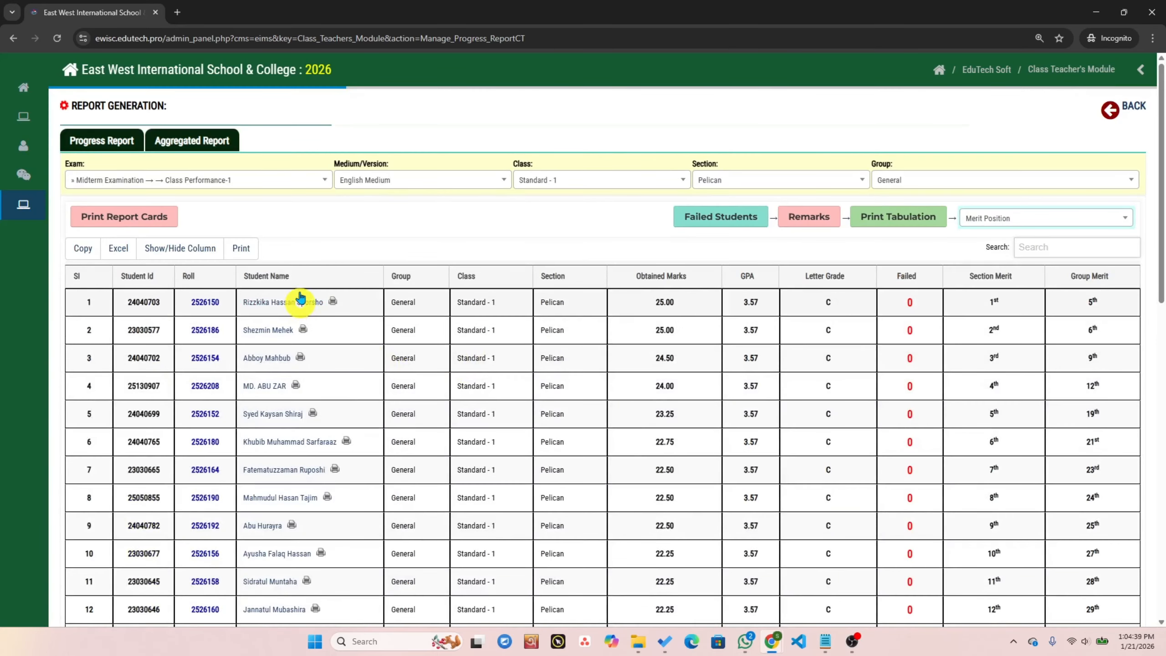
# - Generate the main Midterm Examination report for the same class, section and group
pyautogui.click(173, 182)
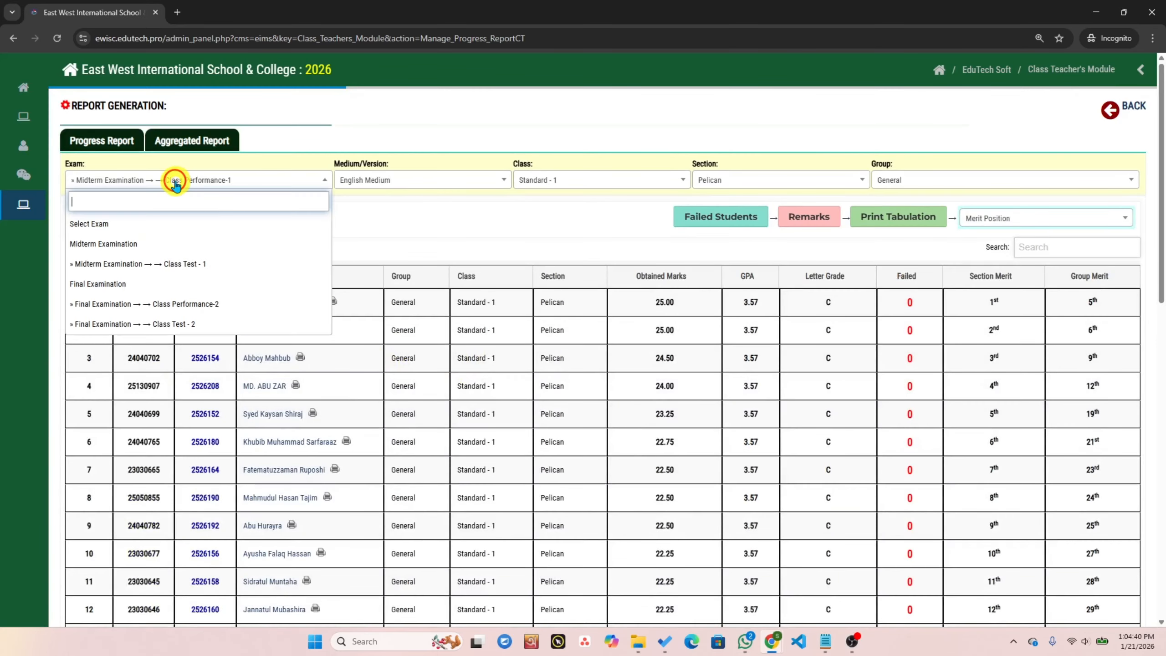
pyautogui.click(120, 252)
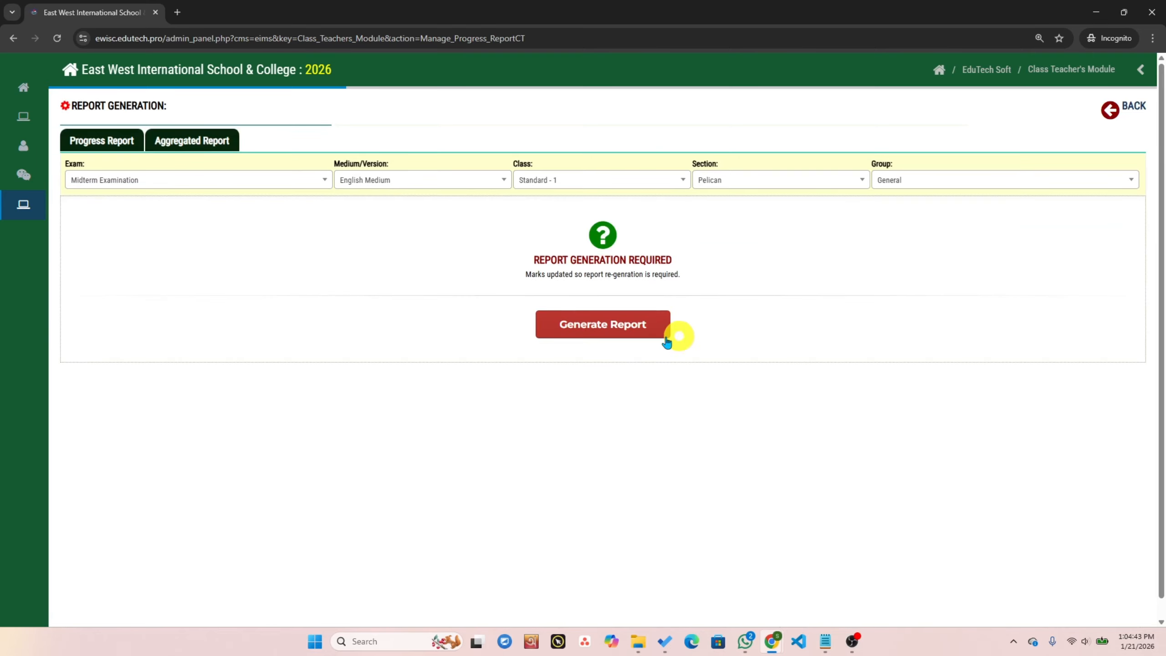
pyautogui.click(595, 330)
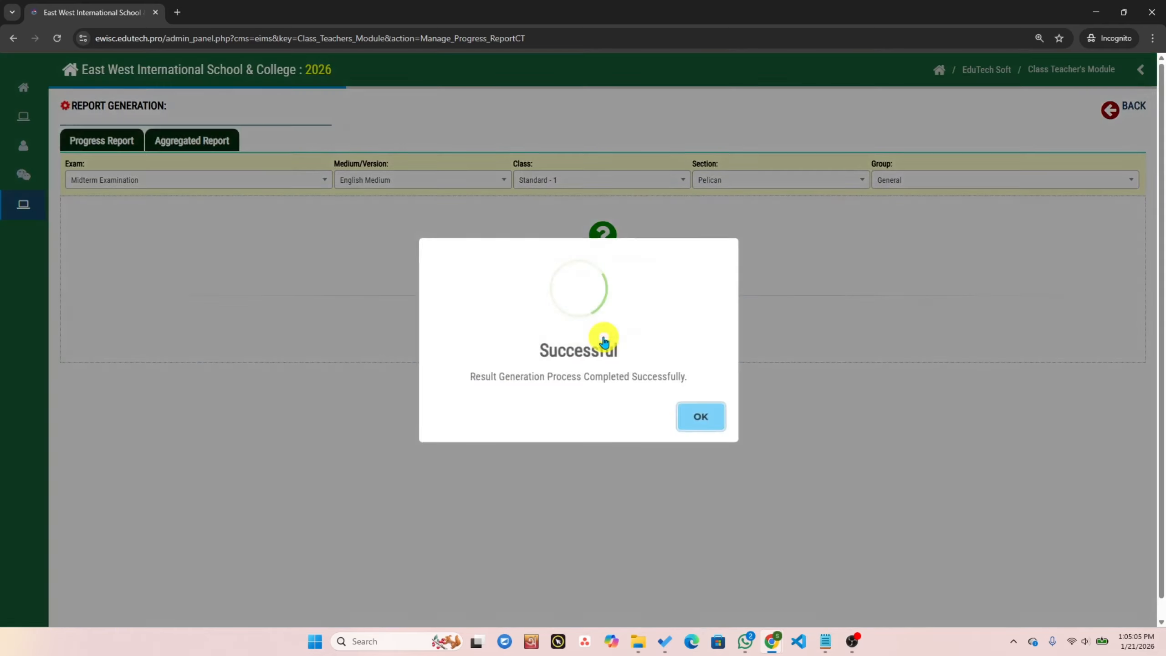
pyautogui.click(698, 419)
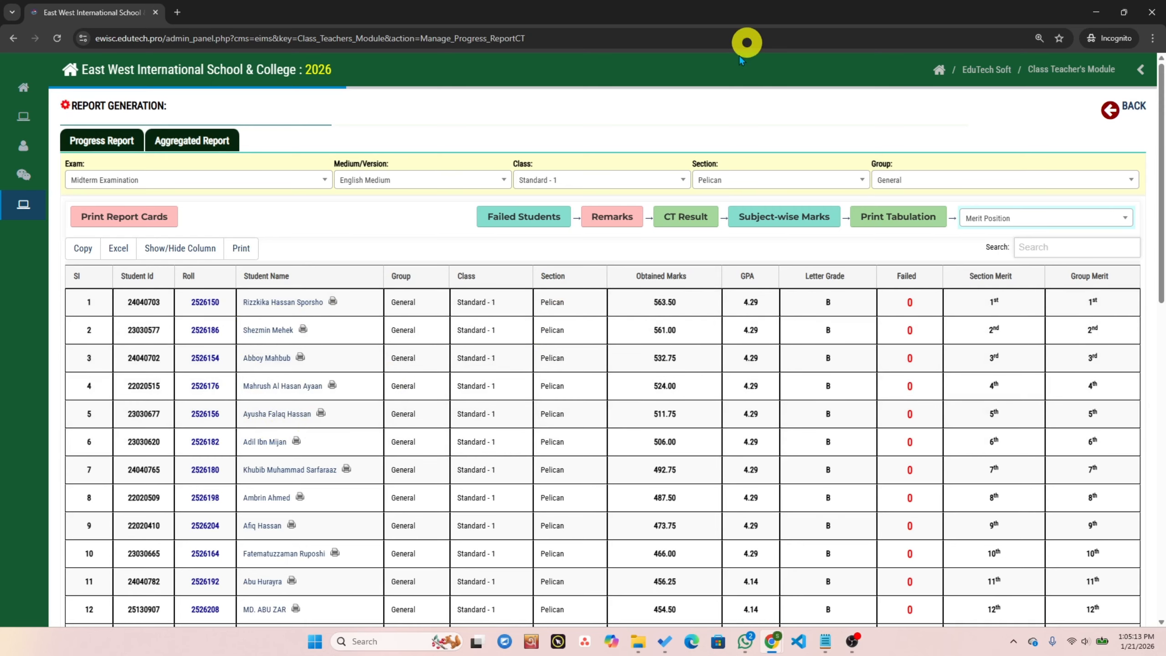
# - Display the Peacock section's midterm results and reset the section filter to Select Section
pyautogui.click(914, 182)
pyautogui.click(758, 183)
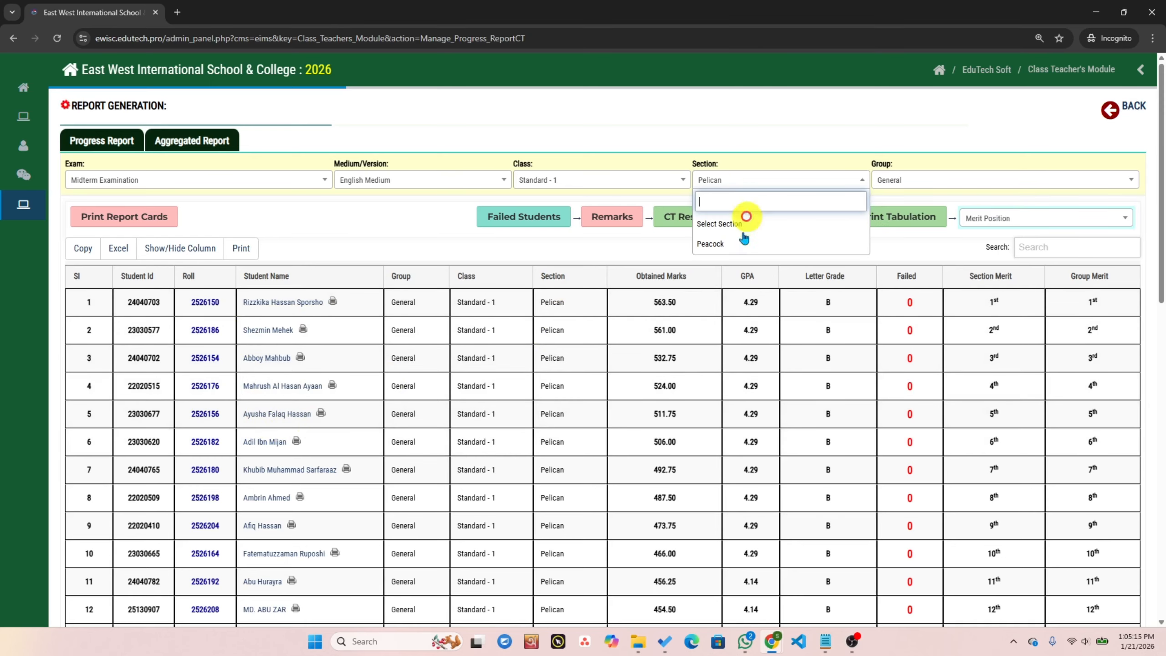
pyautogui.click(740, 239)
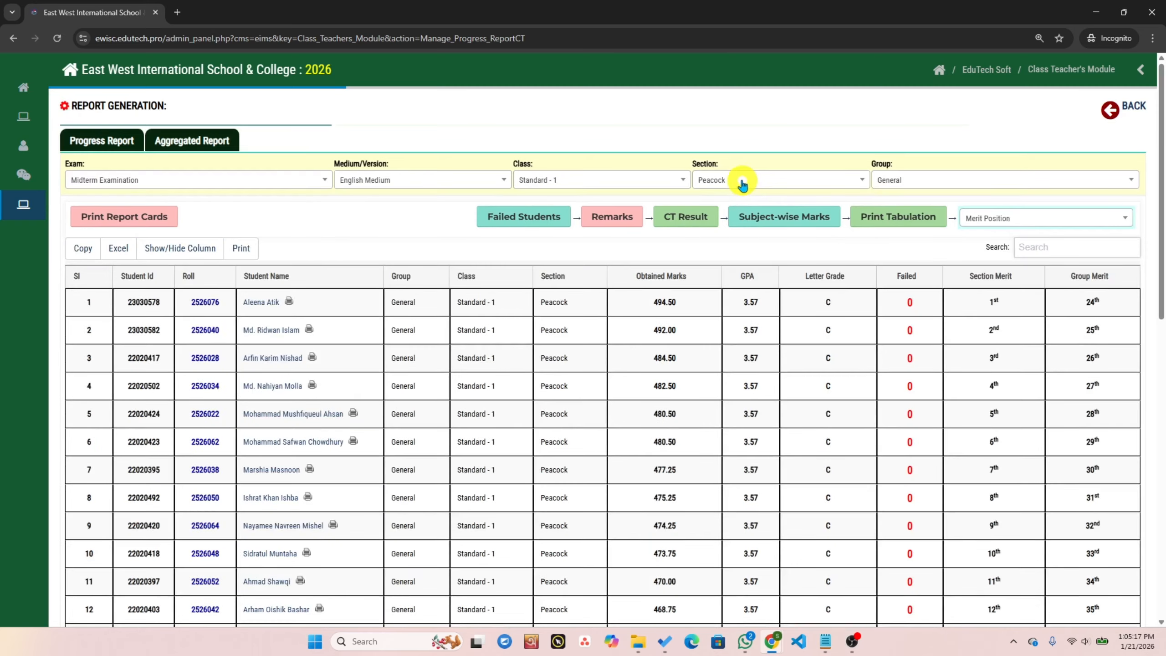
pyautogui.click(741, 189)
pyautogui.click(738, 222)
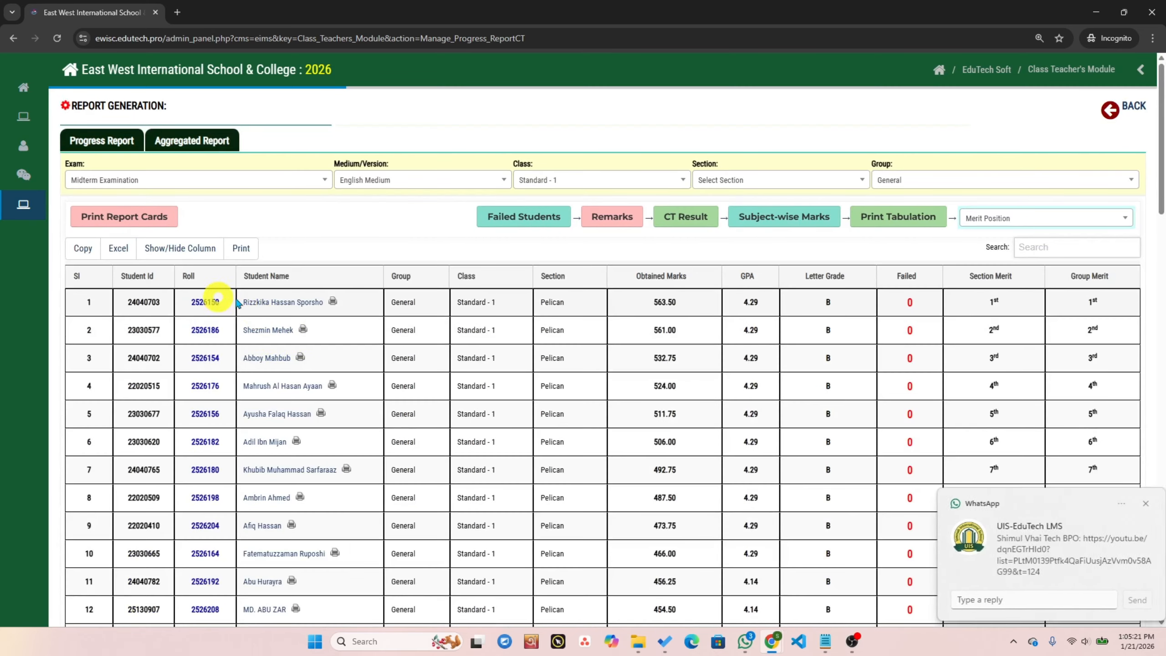
# - Preview the first-listed student's printable midterm progress report and close it without saving
pyautogui.click(301, 308)
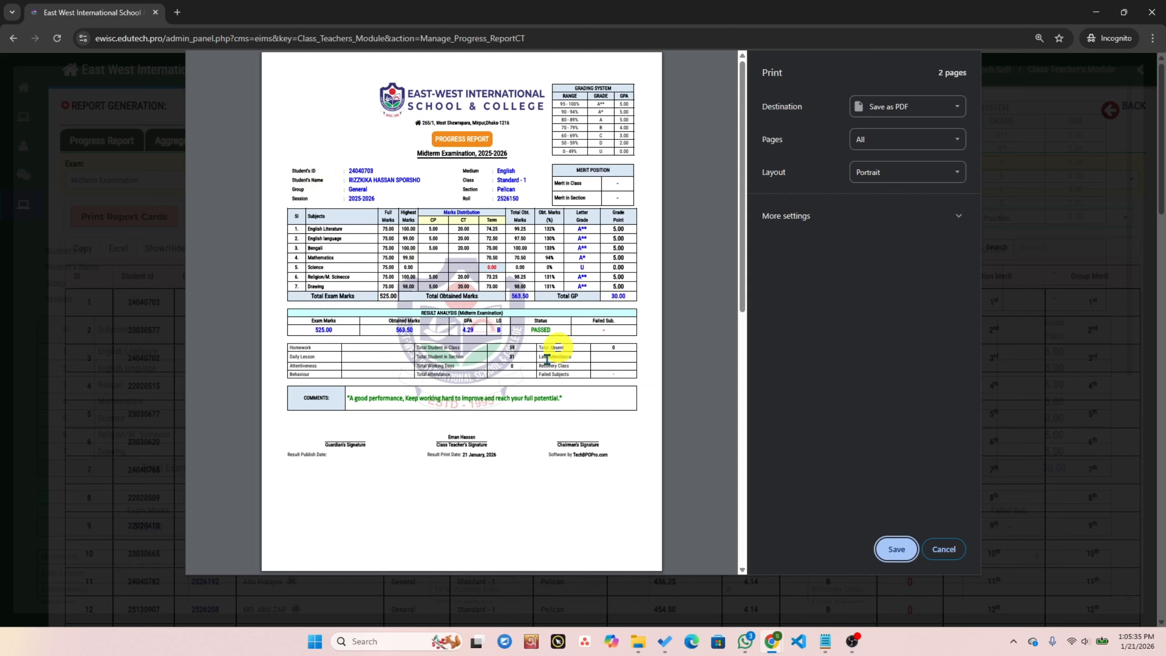
pyautogui.click(954, 550)
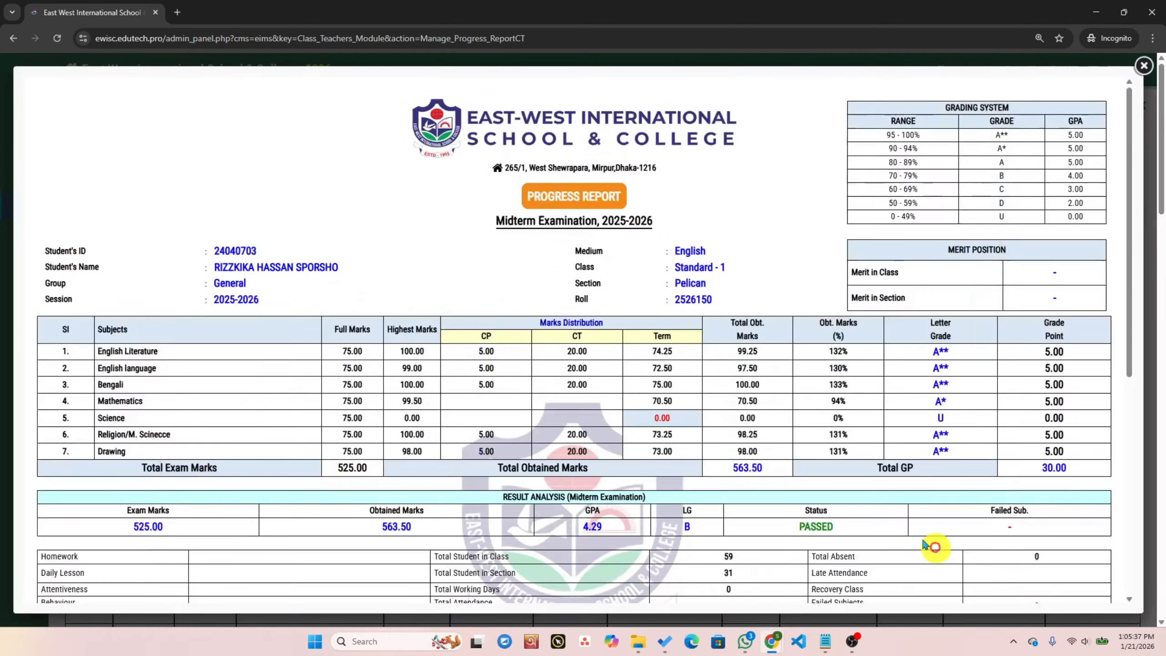
pyautogui.click(1128, 84)
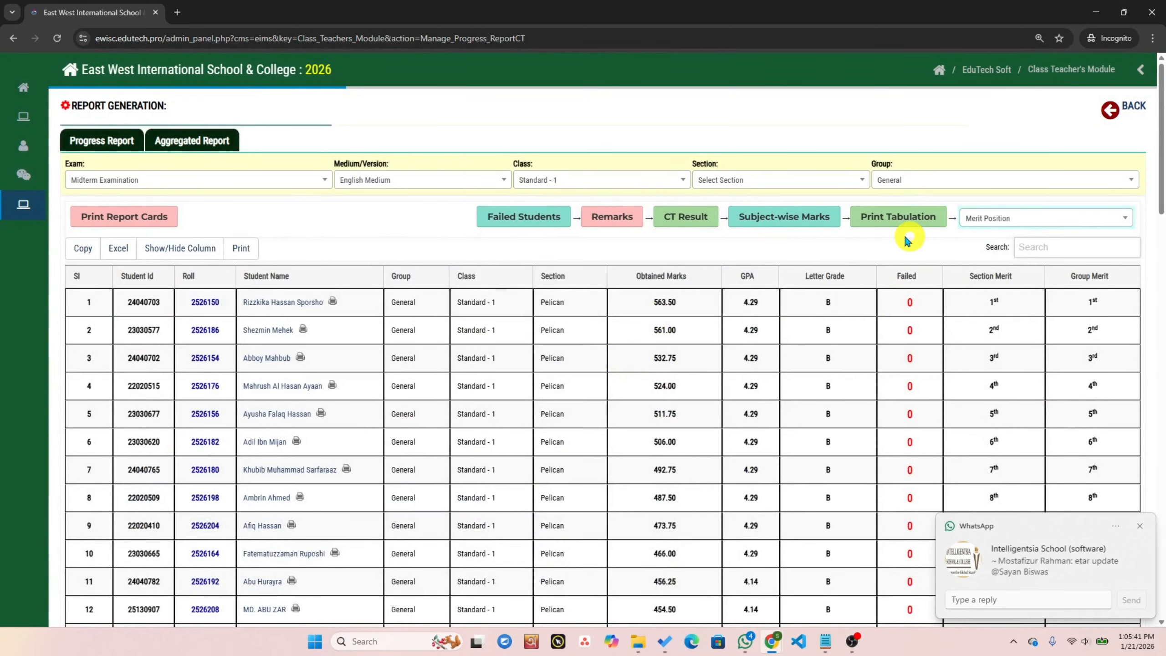
# - Change the result list's ordering from merit position to Roll No
pyautogui.click(878, 221)
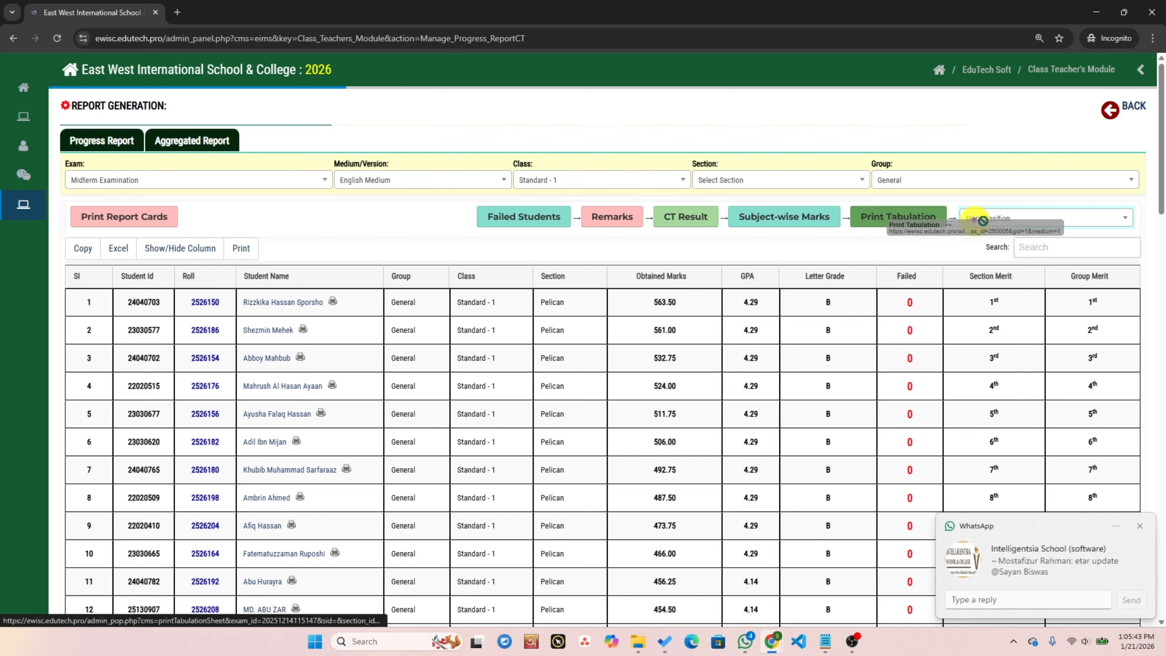
pyautogui.click(1019, 220)
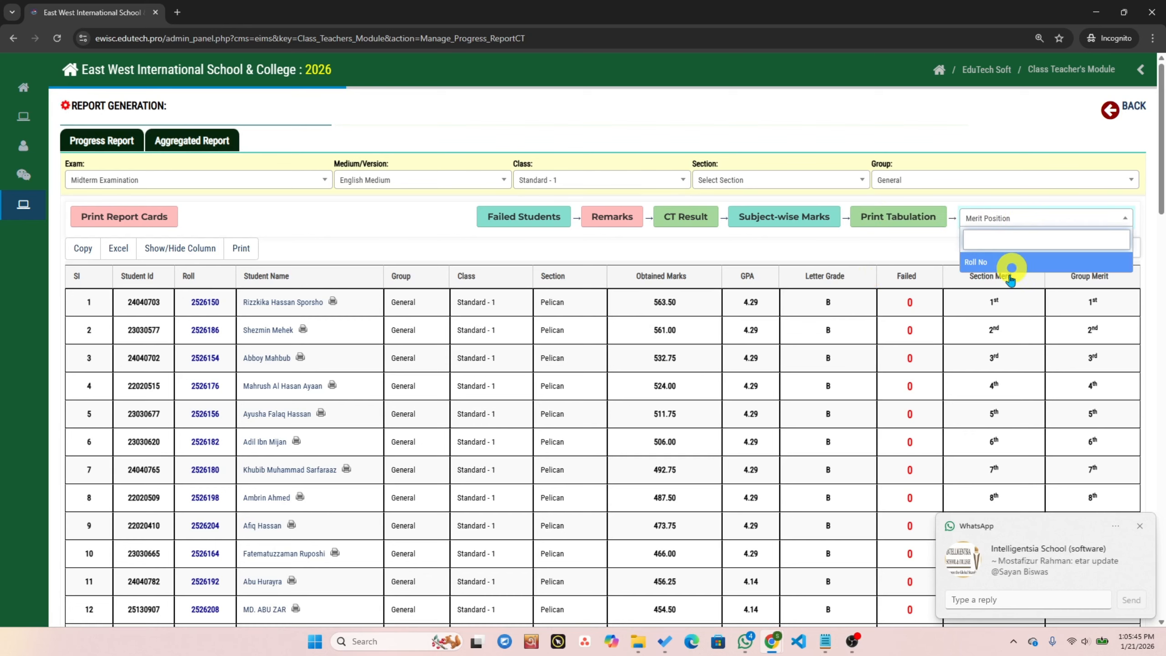
pyautogui.click(999, 265)
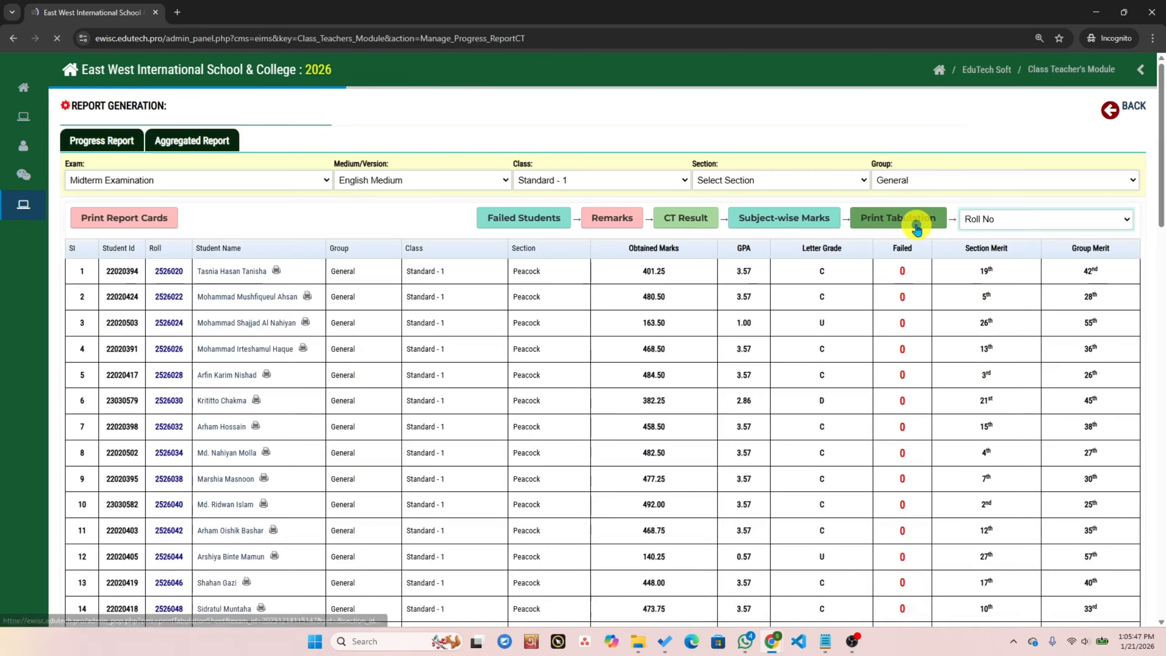
# - Preview the printable midterm tabulation sheet, close it without saving and look through the result list
pyautogui.click(917, 227)
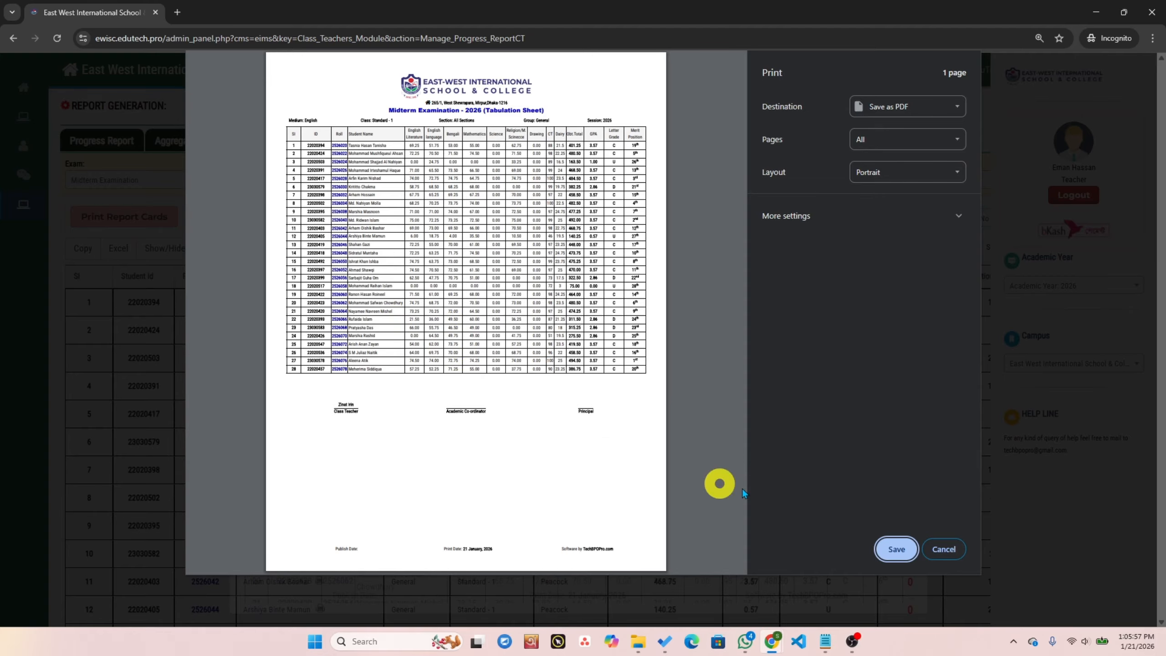
pyautogui.click(950, 552)
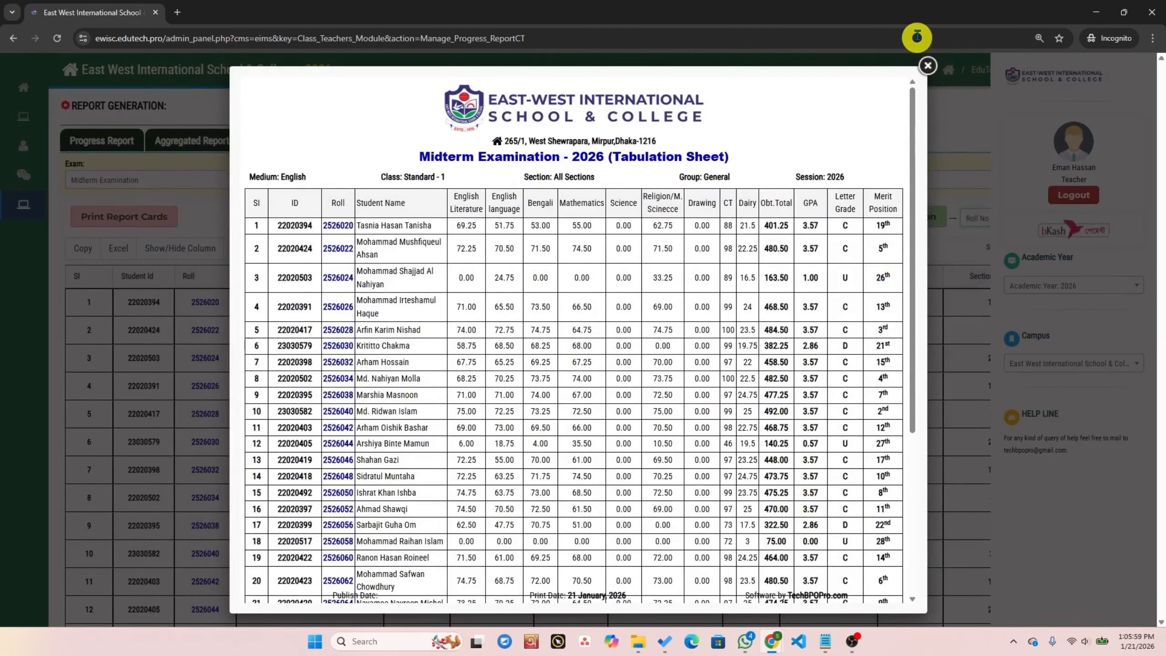
pyautogui.click(928, 65)
pyautogui.scroll(-10, 828, 370)
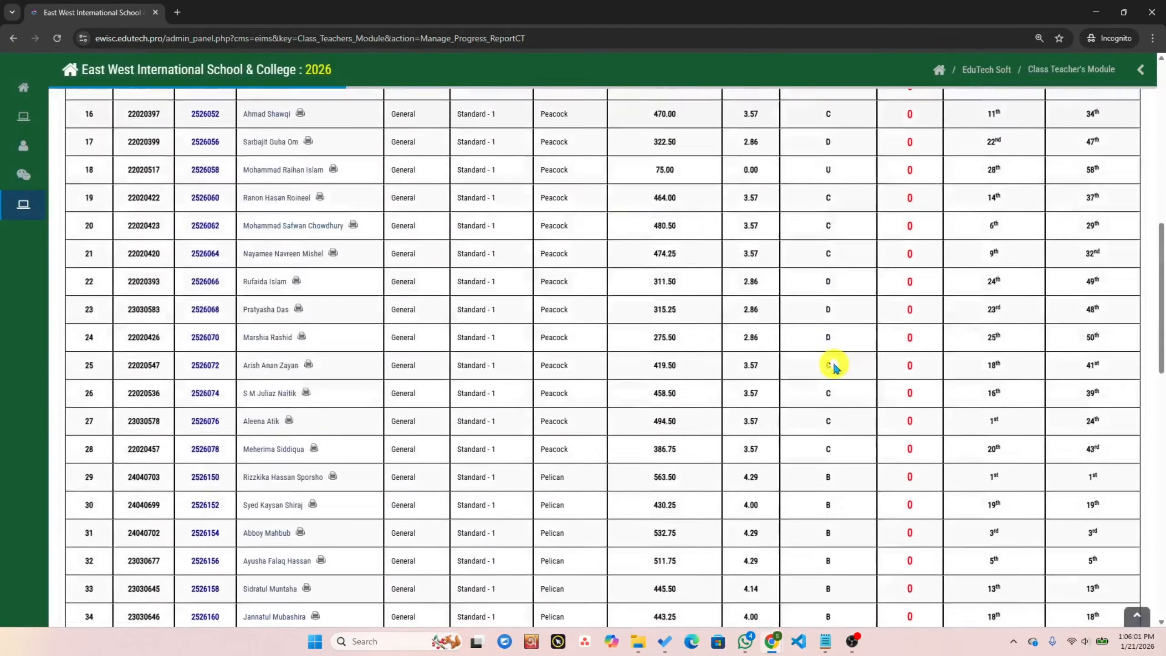
pyautogui.scroll(10, 834, 367)
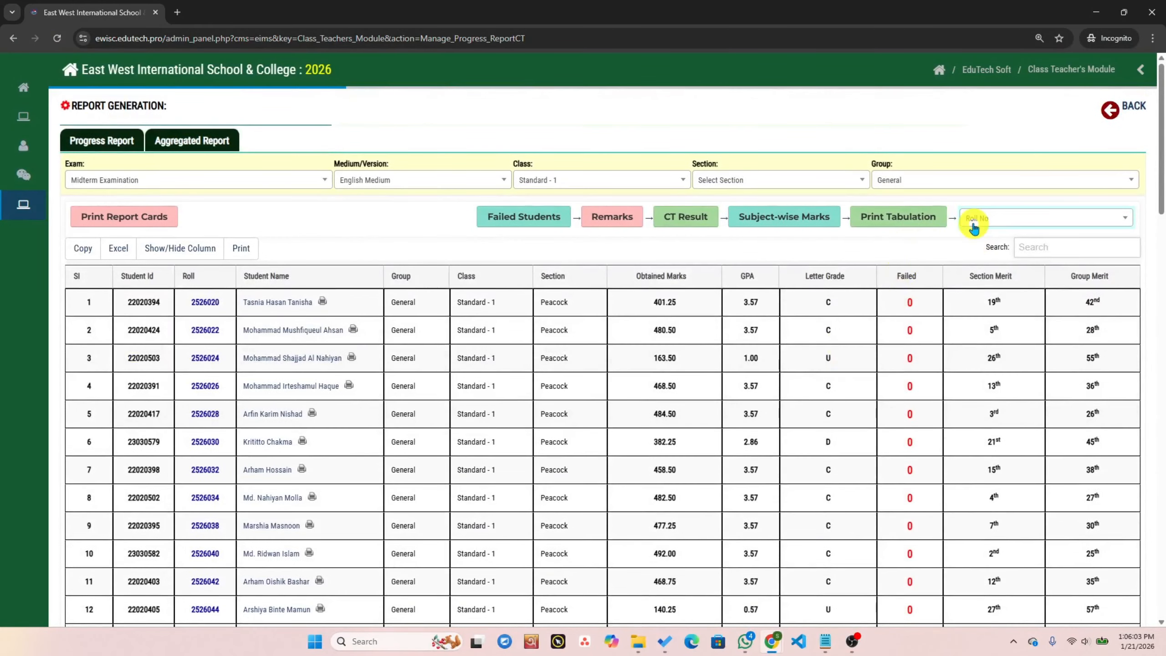
pyautogui.click(973, 225)
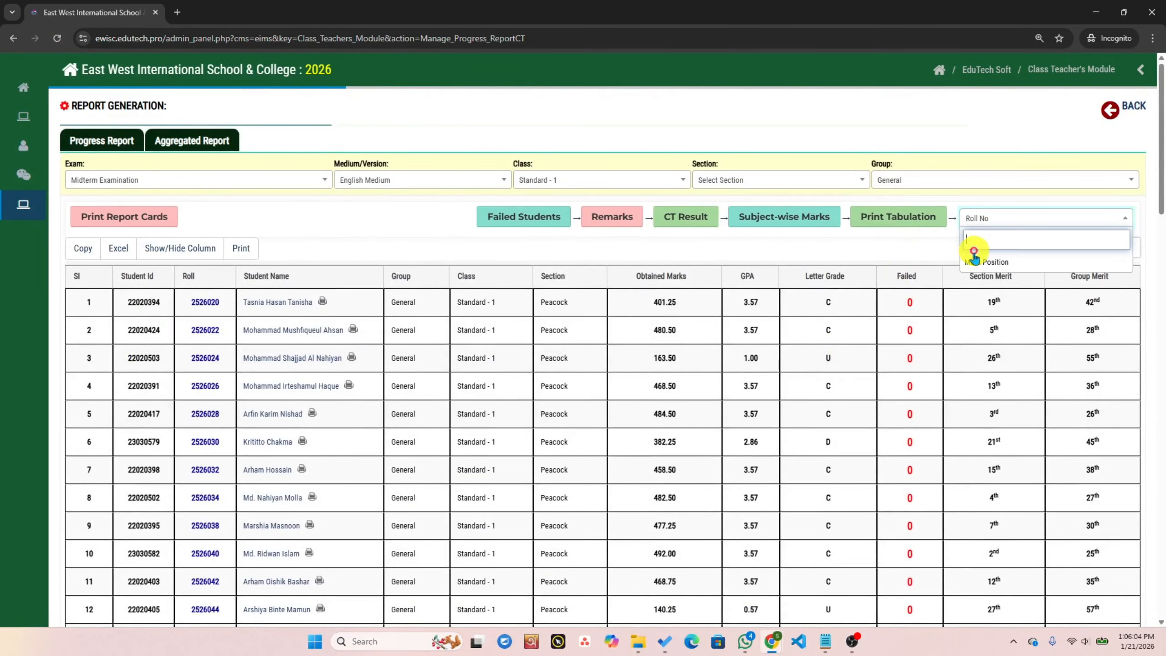
pyautogui.click(877, 248)
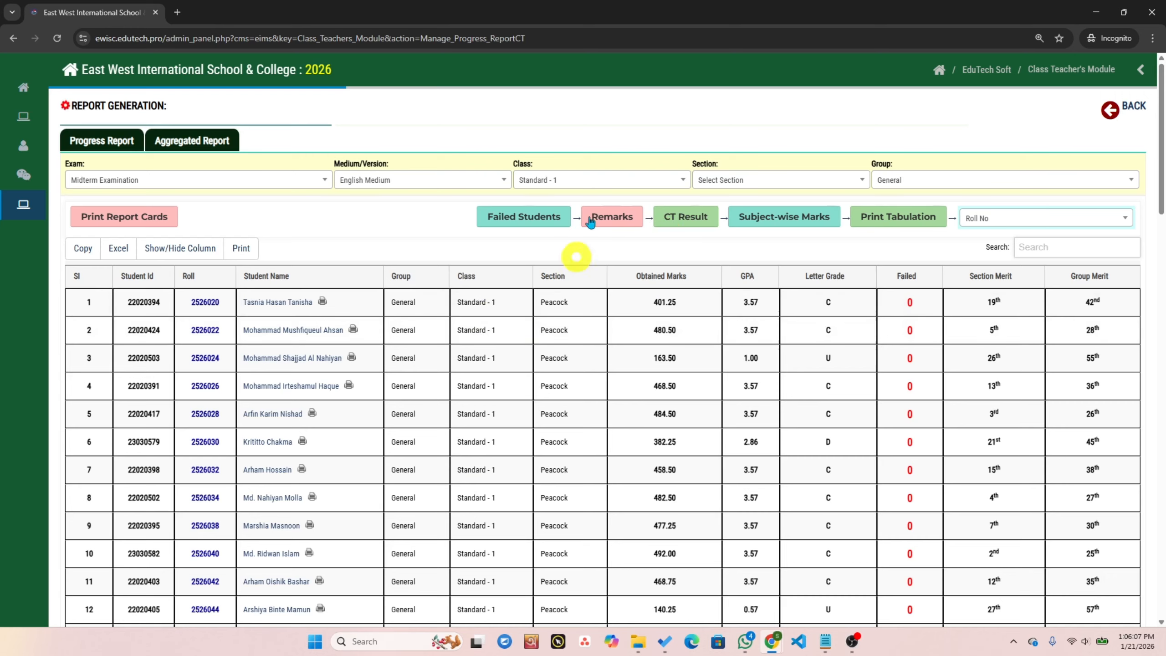
# - Open class teacher remarks entry for the Midterm Examination, Standard - 1, Pelican section, General group
pyautogui.click(1130, 113)
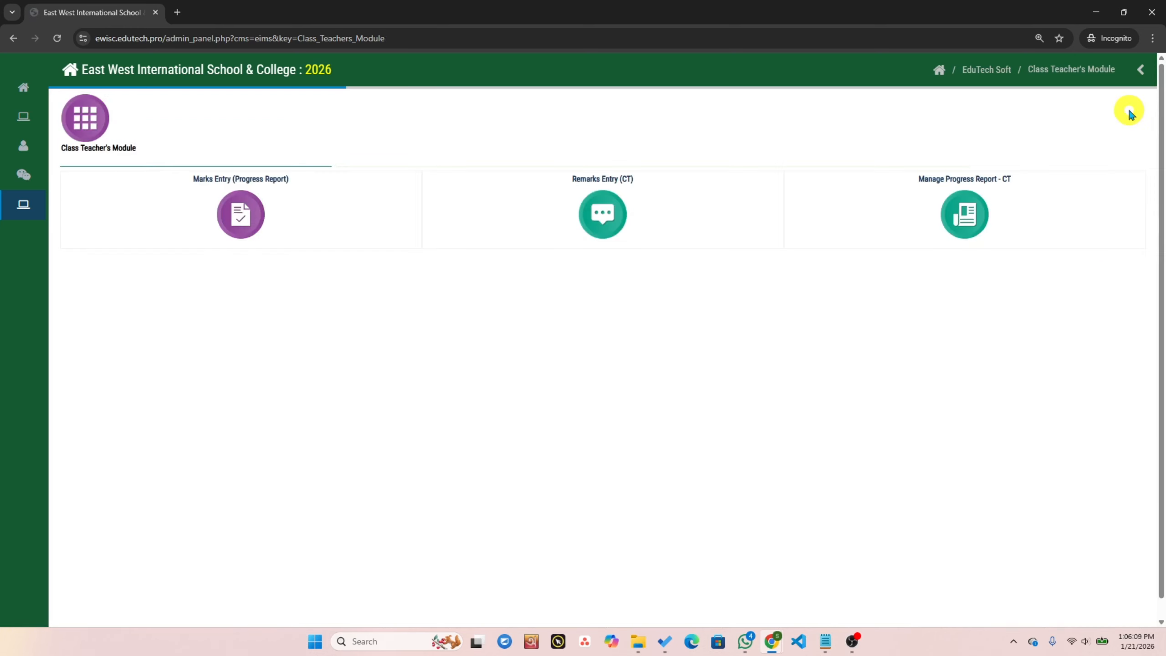
pyautogui.click(605, 216)
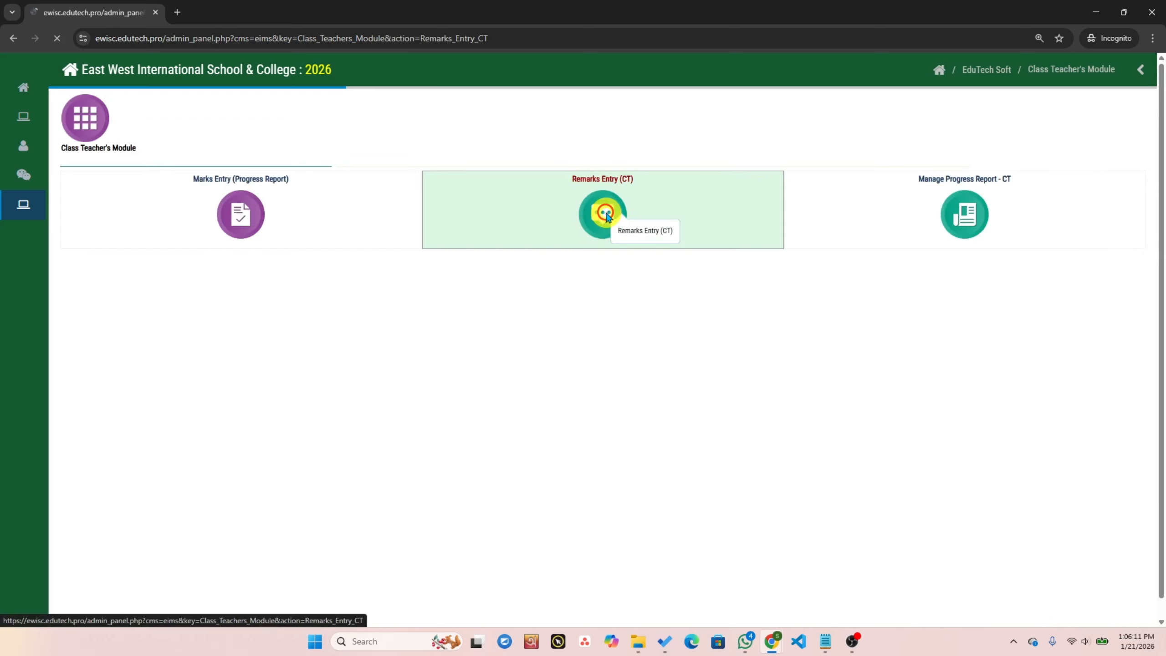
pyautogui.click(205, 171)
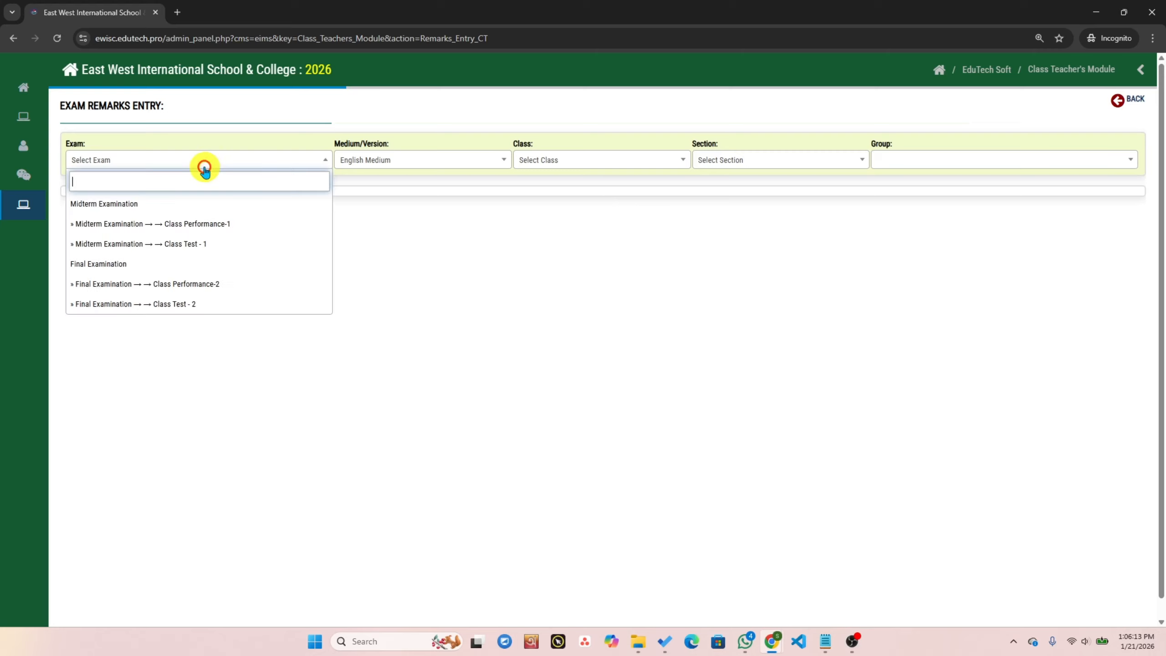
pyautogui.click(132, 206)
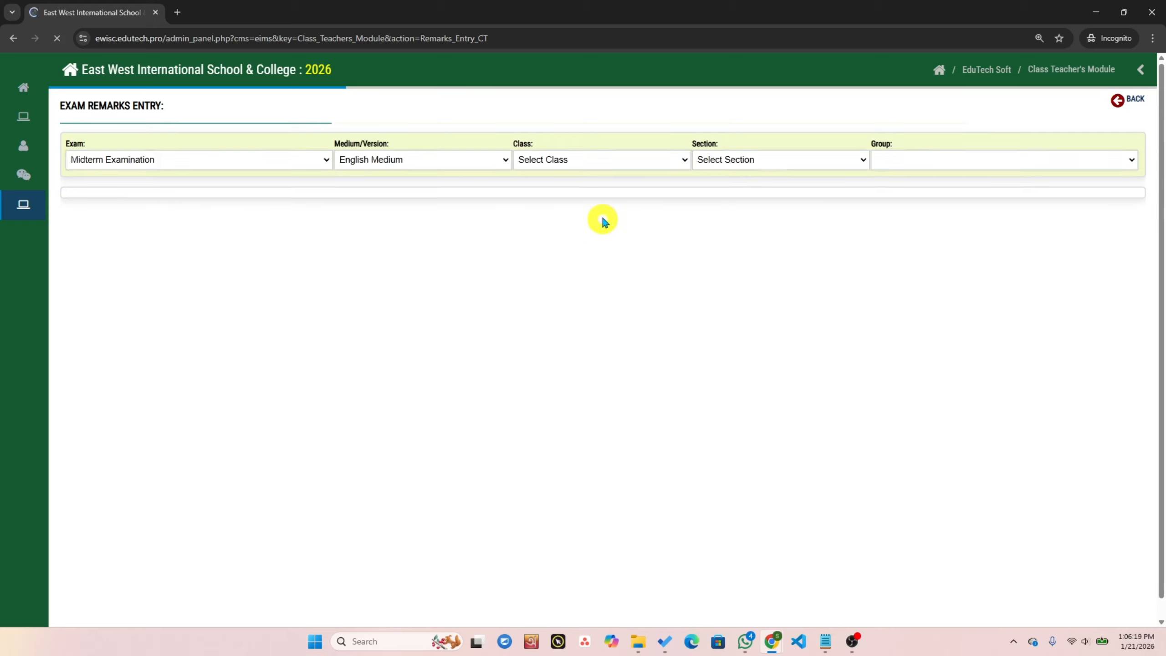
pyautogui.click(570, 162)
pyautogui.click(571, 204)
pyautogui.click(750, 161)
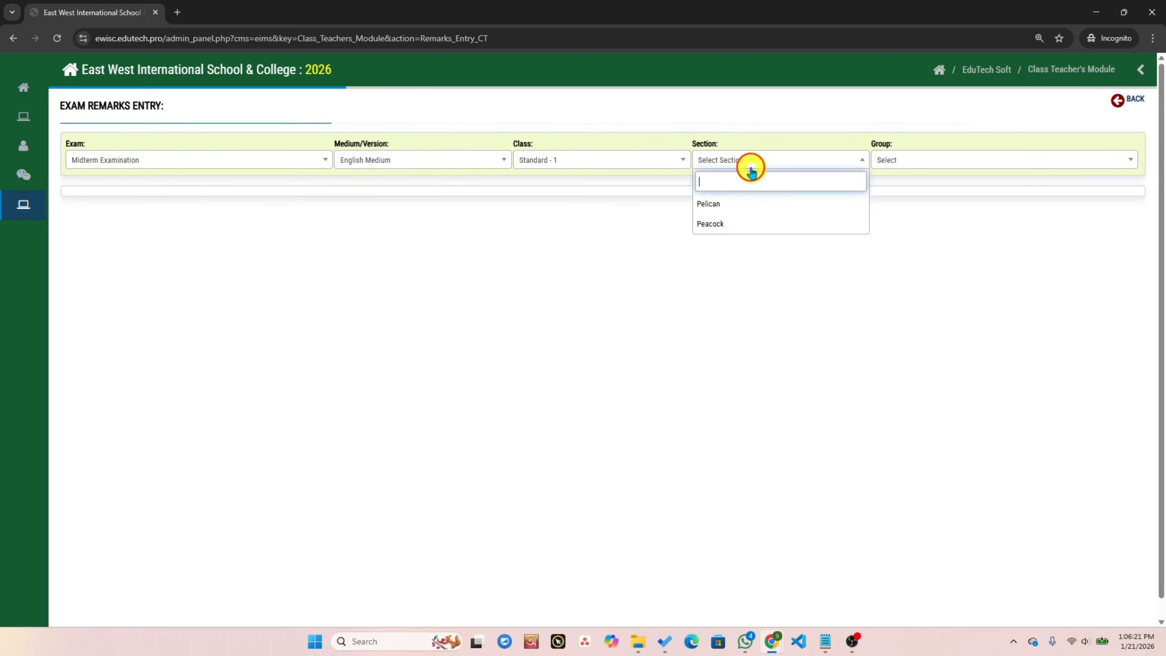
pyautogui.click(748, 204)
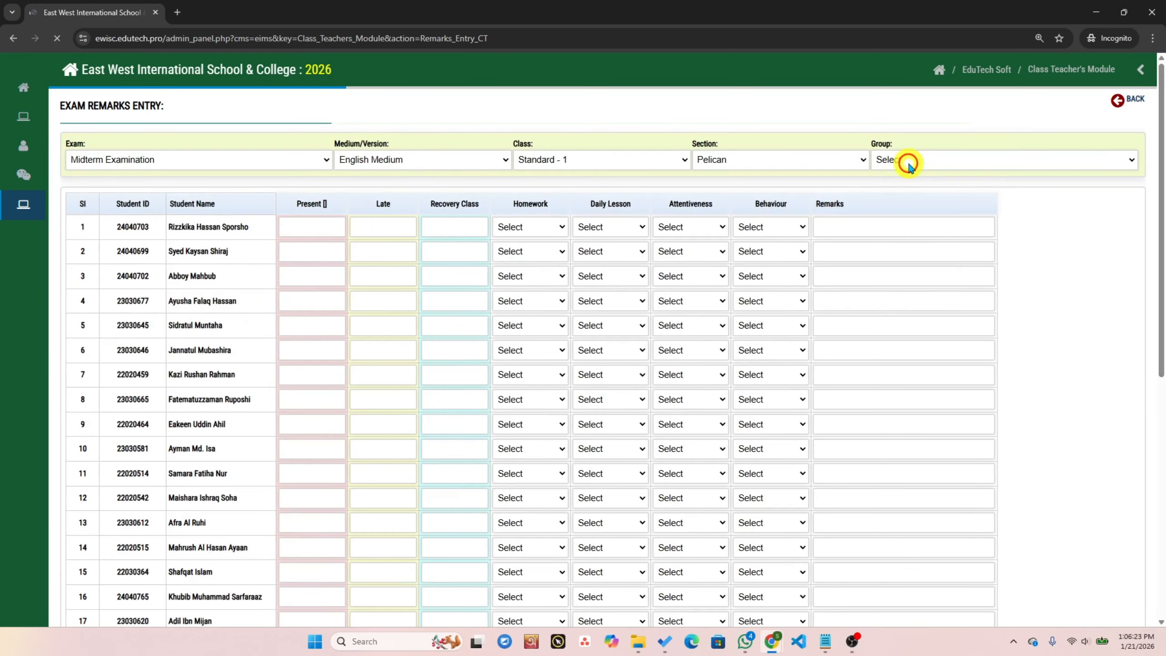
pyautogui.click(908, 161)
pyautogui.click(909, 203)
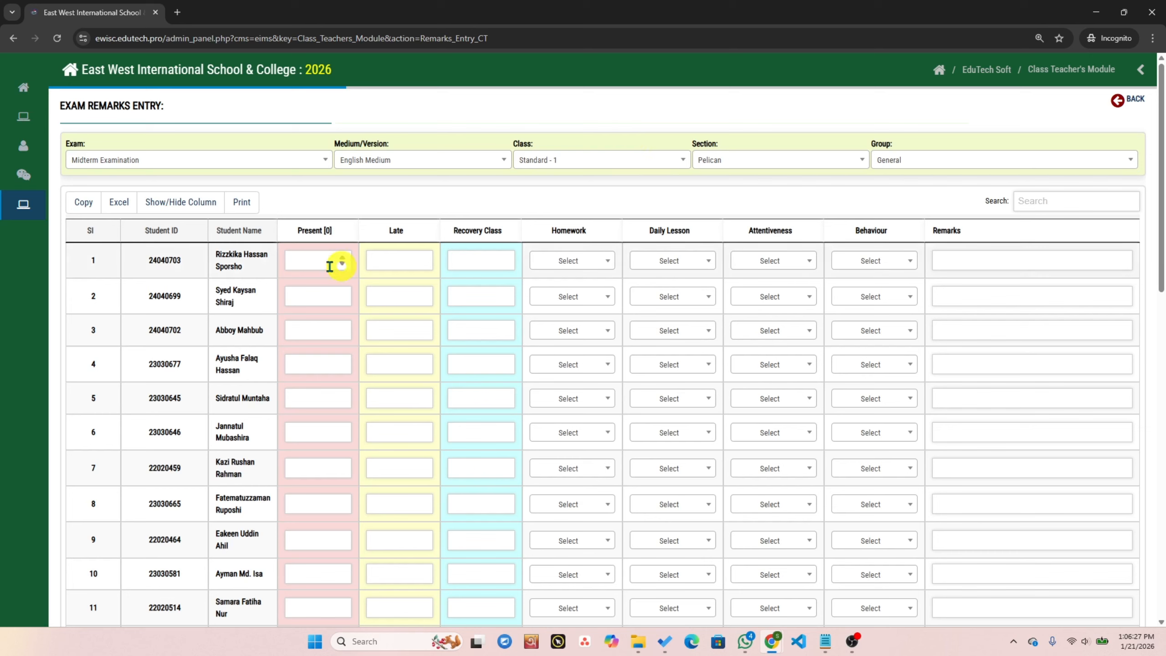
pyautogui.click(396, 260)
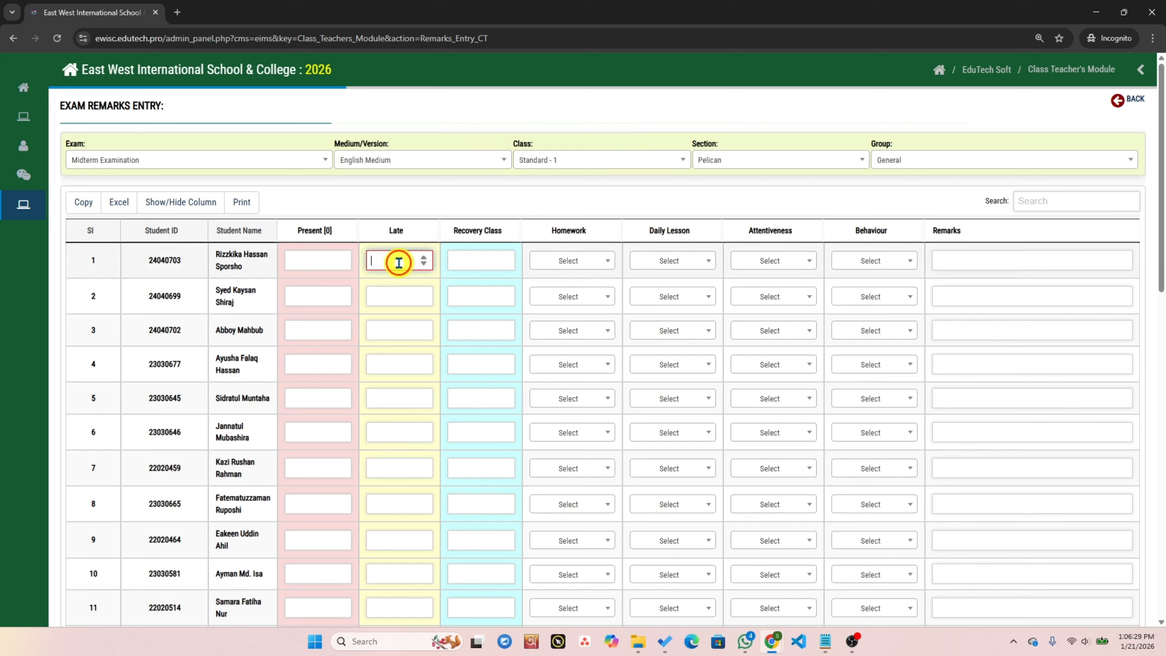
pyautogui.click(476, 262)
pyautogui.click(595, 252)
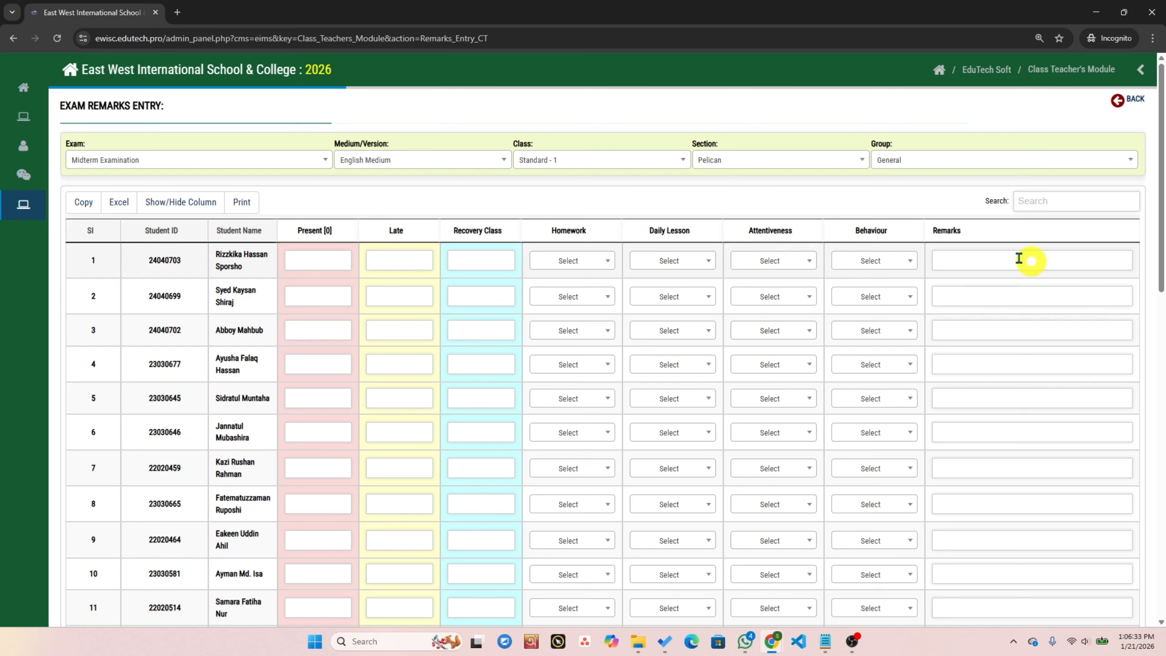
# - Enter the remark "good" for the first-listed student and look through the remarks sheet
pyautogui.click(982, 260)
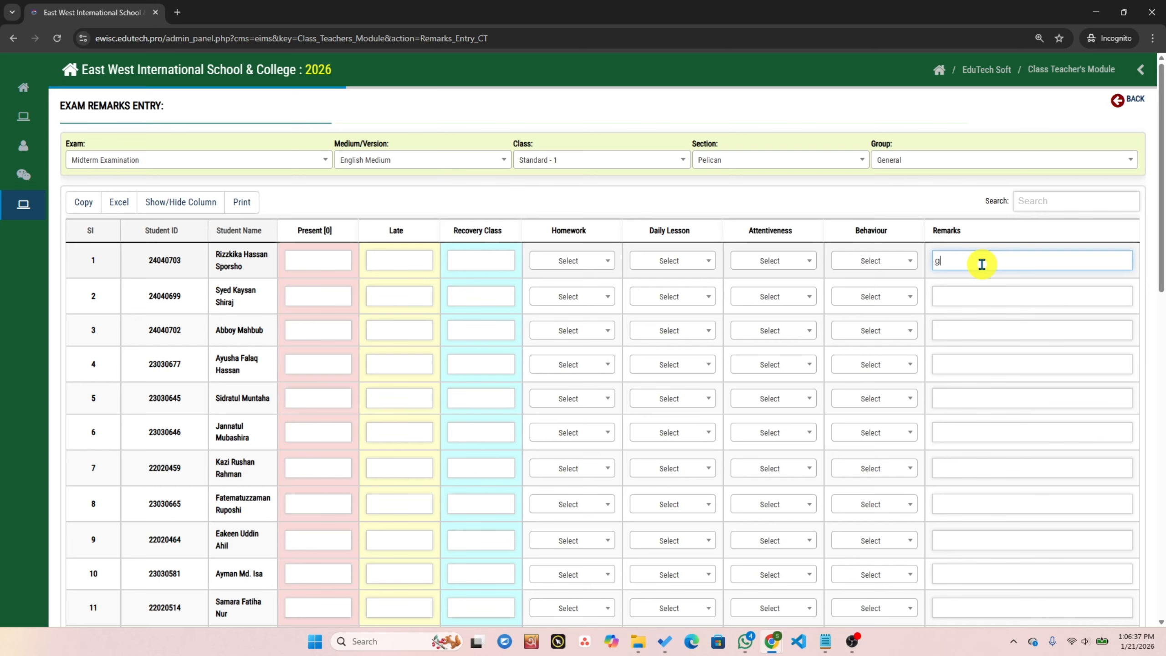
pyautogui.moveTo(982, 265); pyautogui.dragTo(934, 260)
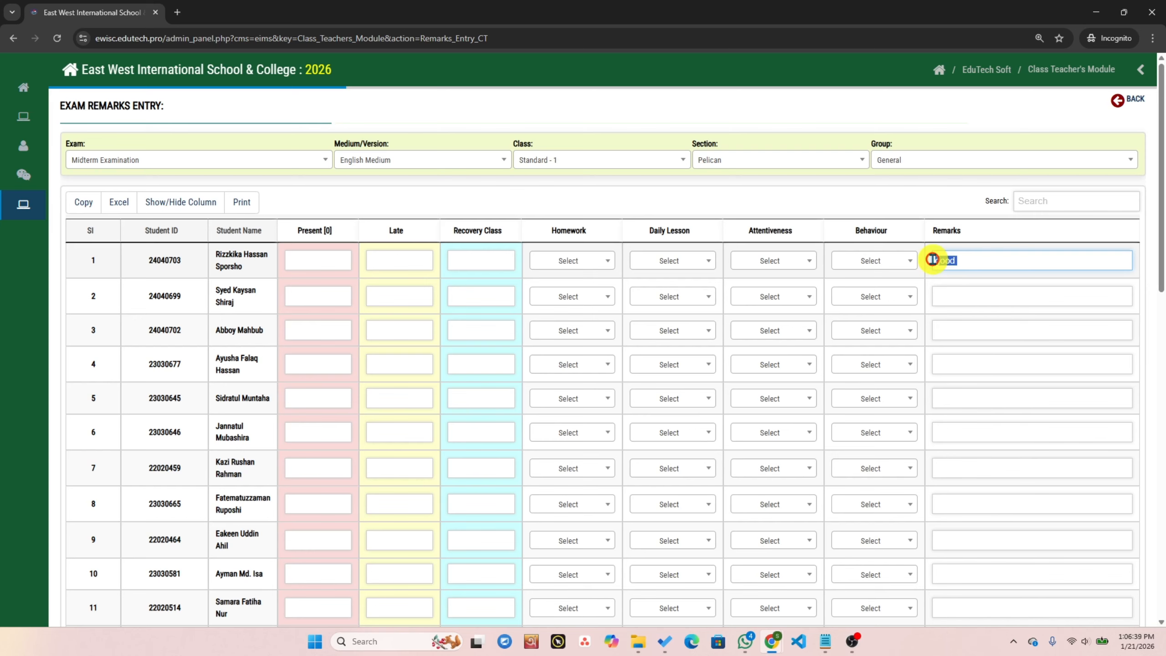
pyautogui.scroll(-15, 1063, 317)
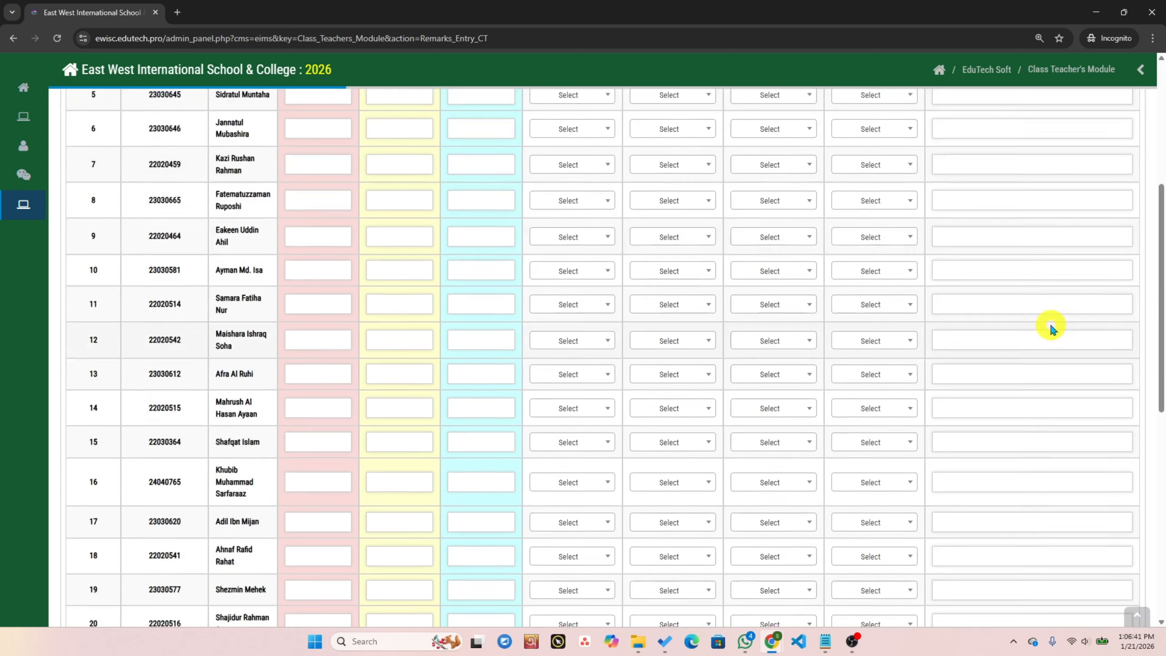
pyautogui.scroll(15, 1042, 504)
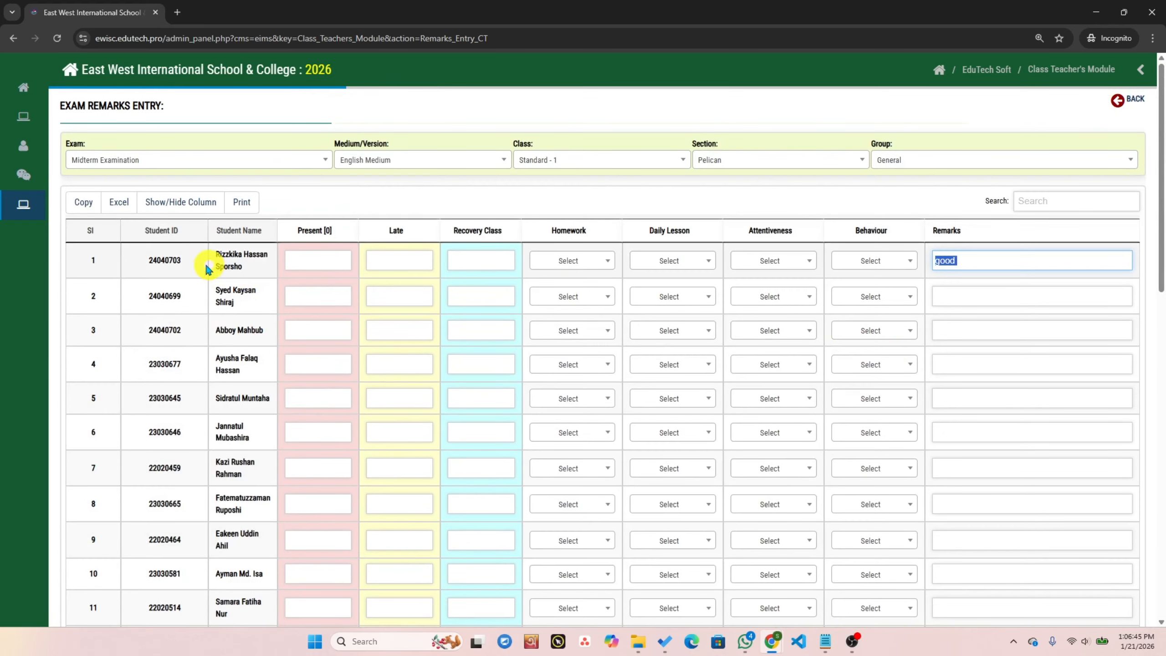
# - Copy the first-listed student's ID and save the remark "Very Good" for that student
pyautogui.doubleClick(161, 261)
pyautogui.hotkey('ctrl', 'c')
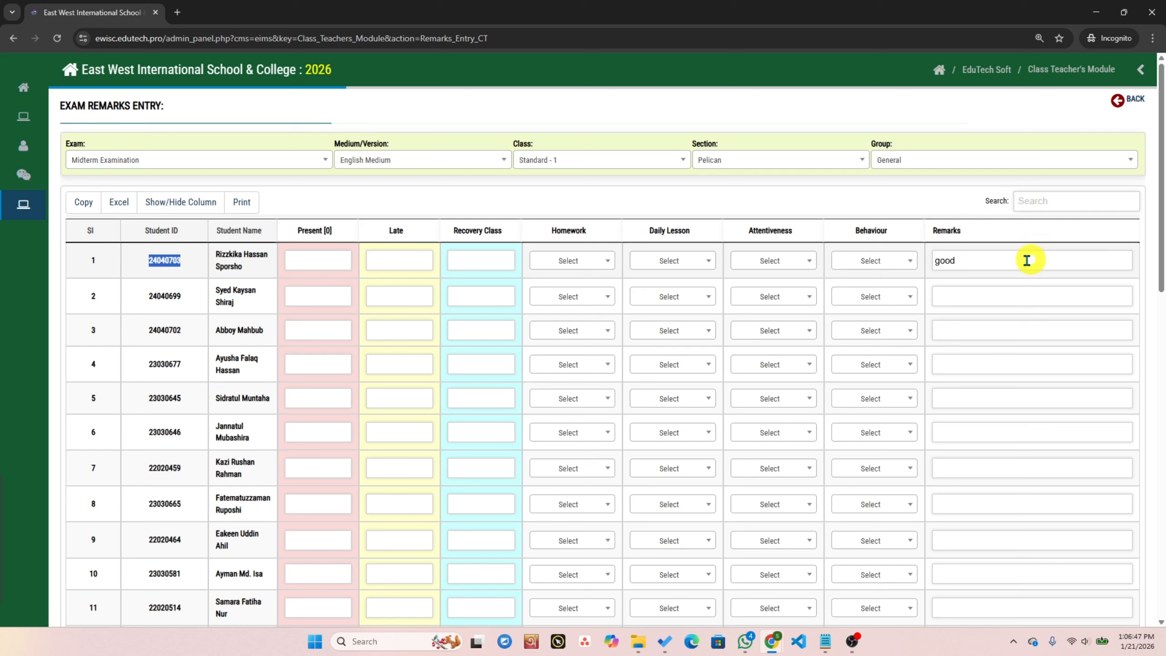
pyautogui.click(1008, 259)
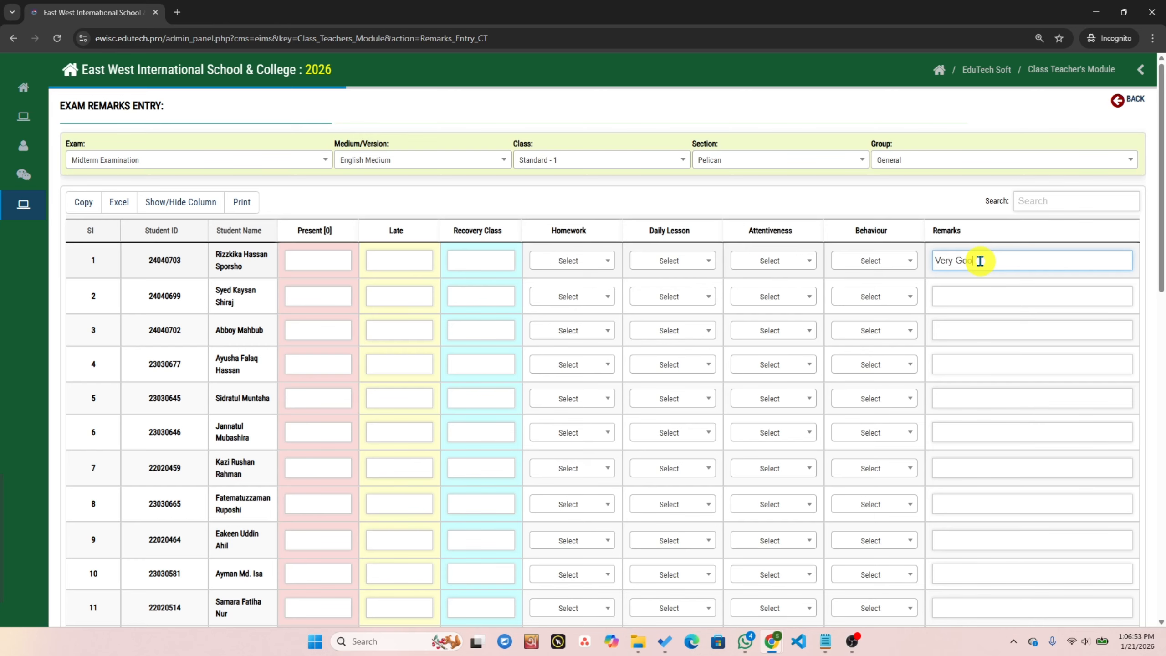
pyautogui.scroll(-12, 1042, 331)
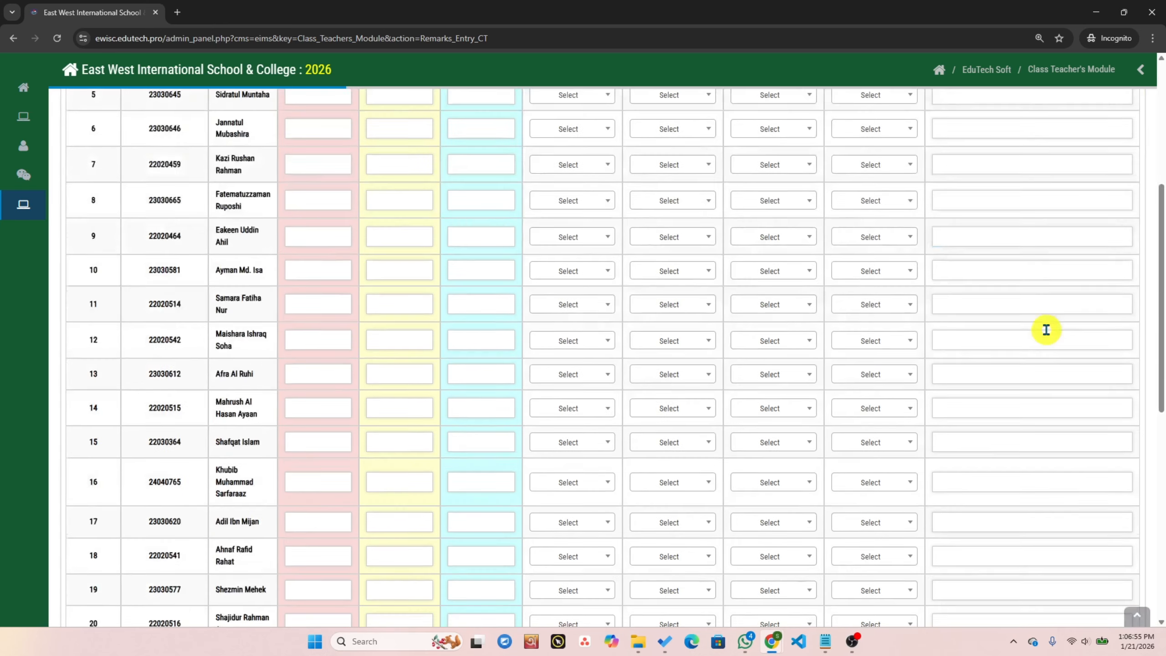
pyautogui.click(1045, 584)
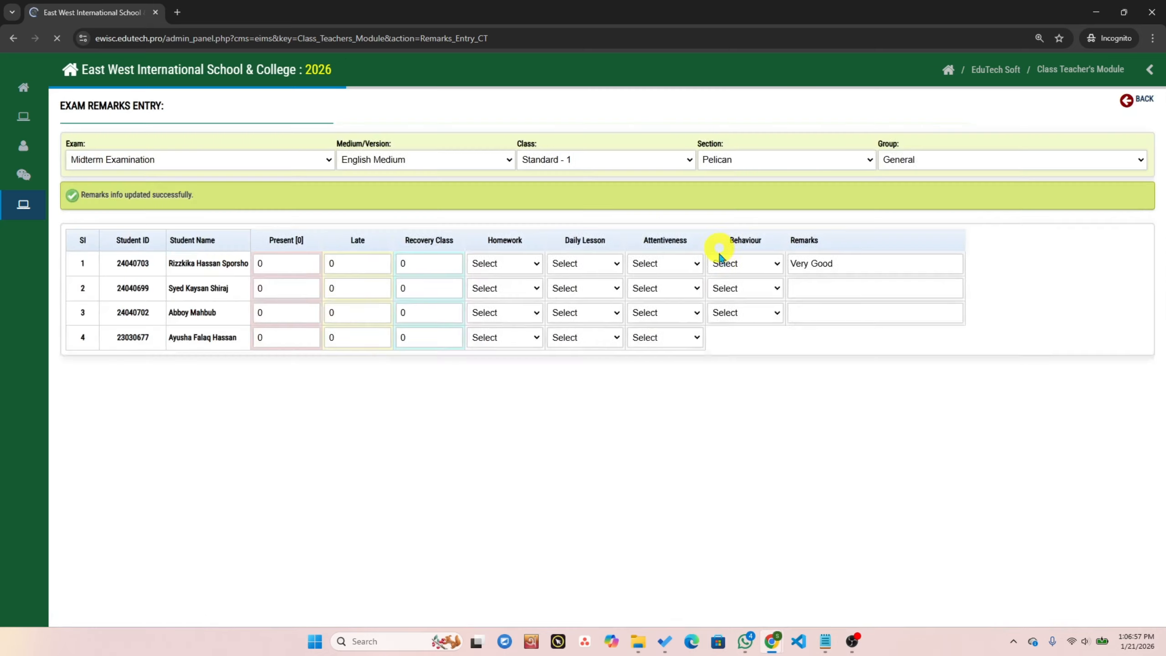
# - Return to Manage Progress Report - CT and display the Midterm Examination results for Standard - 1
pyautogui.click(1130, 105)
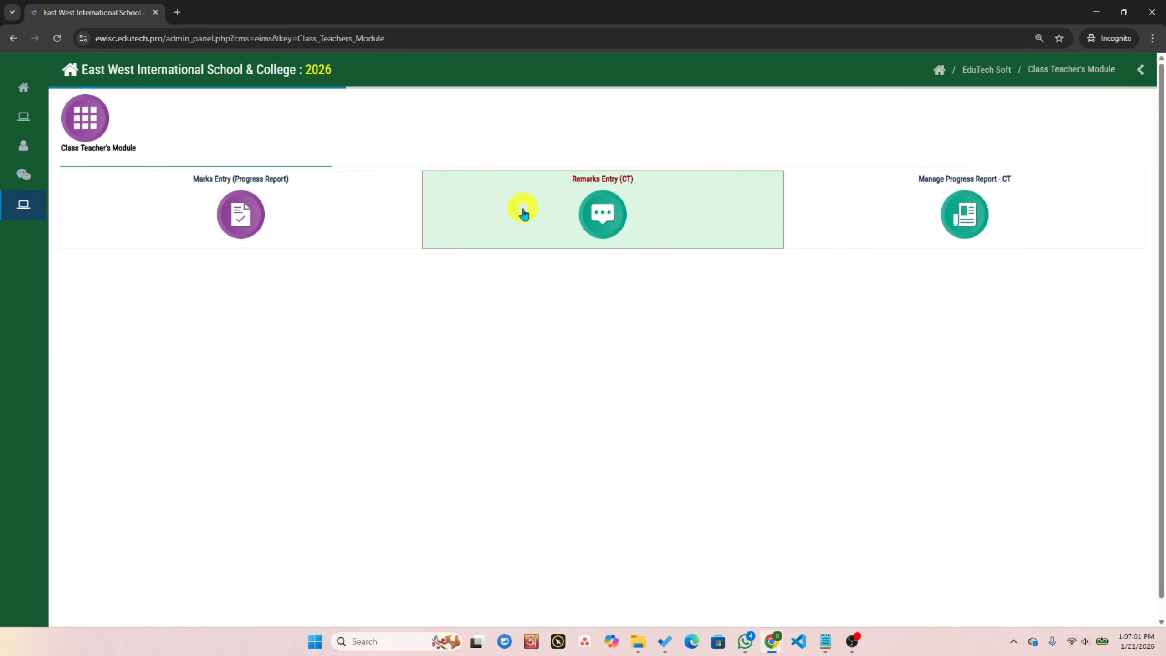
pyautogui.click(949, 211)
pyautogui.click(185, 182)
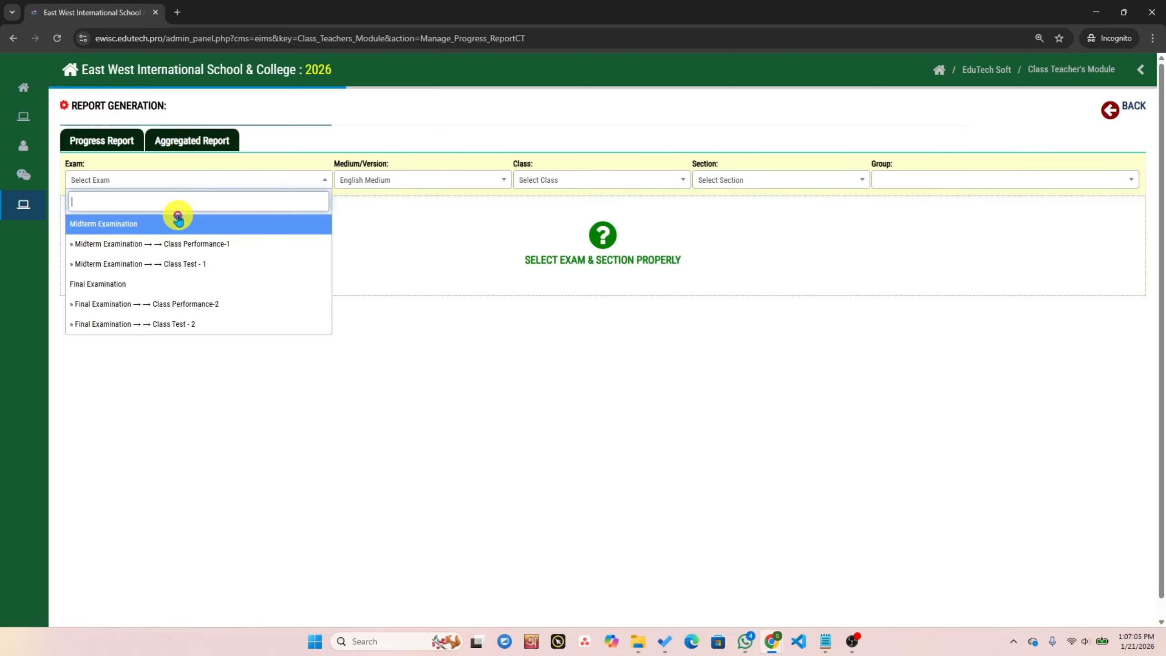
pyautogui.click(193, 215)
pyautogui.click(599, 181)
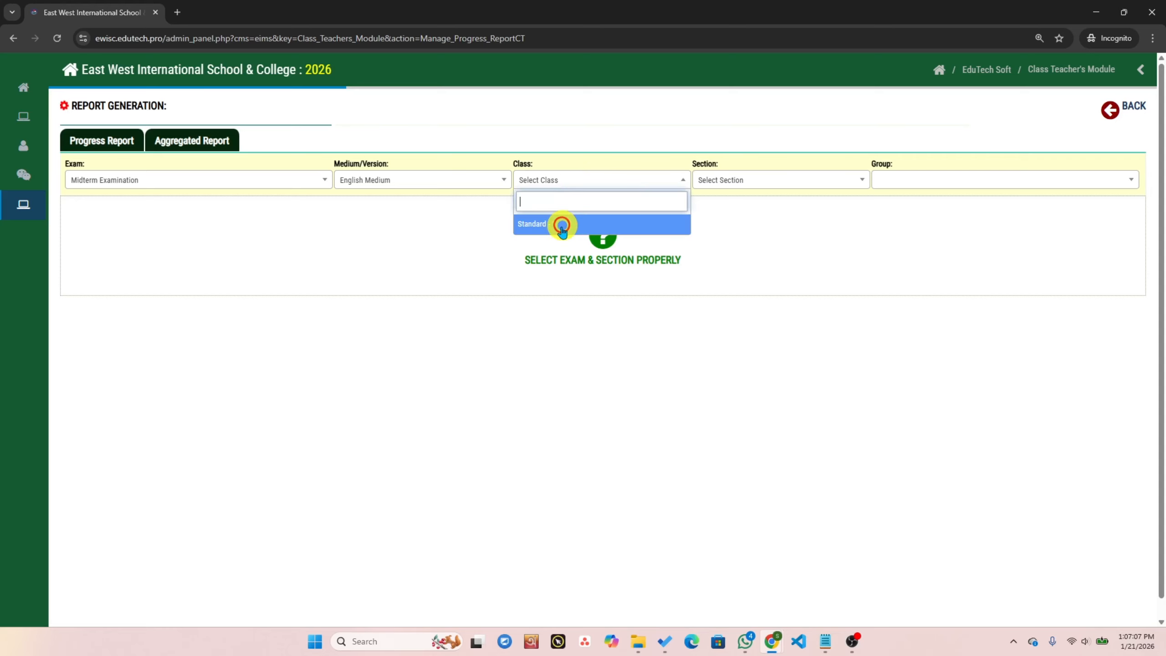
pyautogui.click(560, 224)
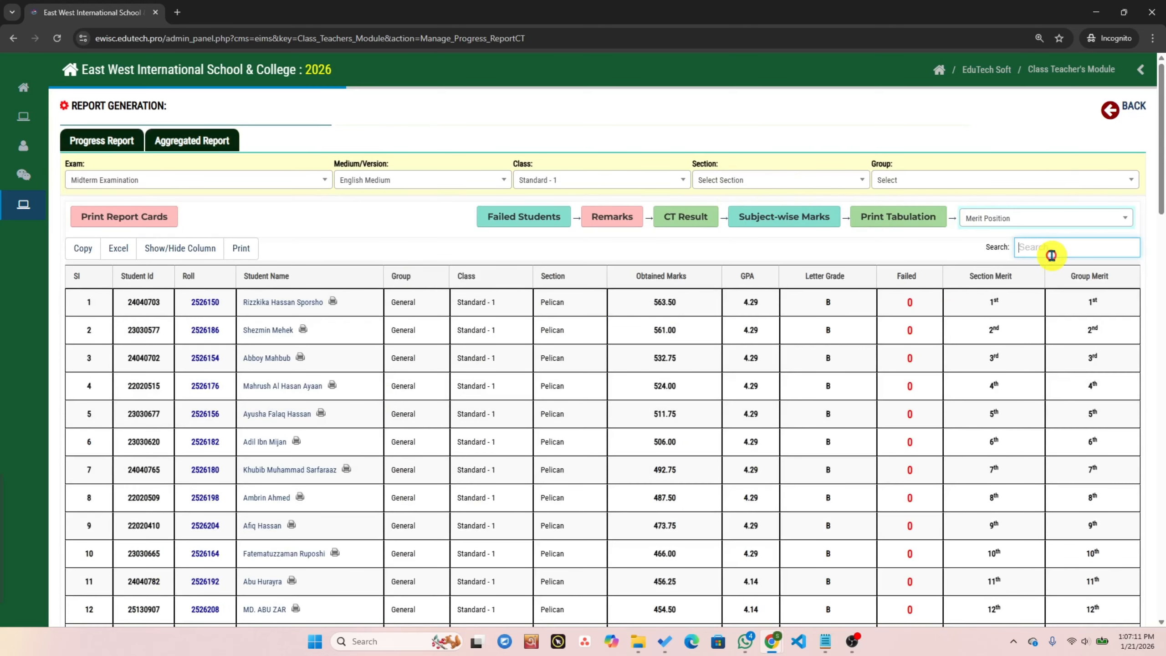
# - Search the results for the copied student ID, preview that student's printable progress report, and close it without saving
pyautogui.hotkey('ctrl', 'v')
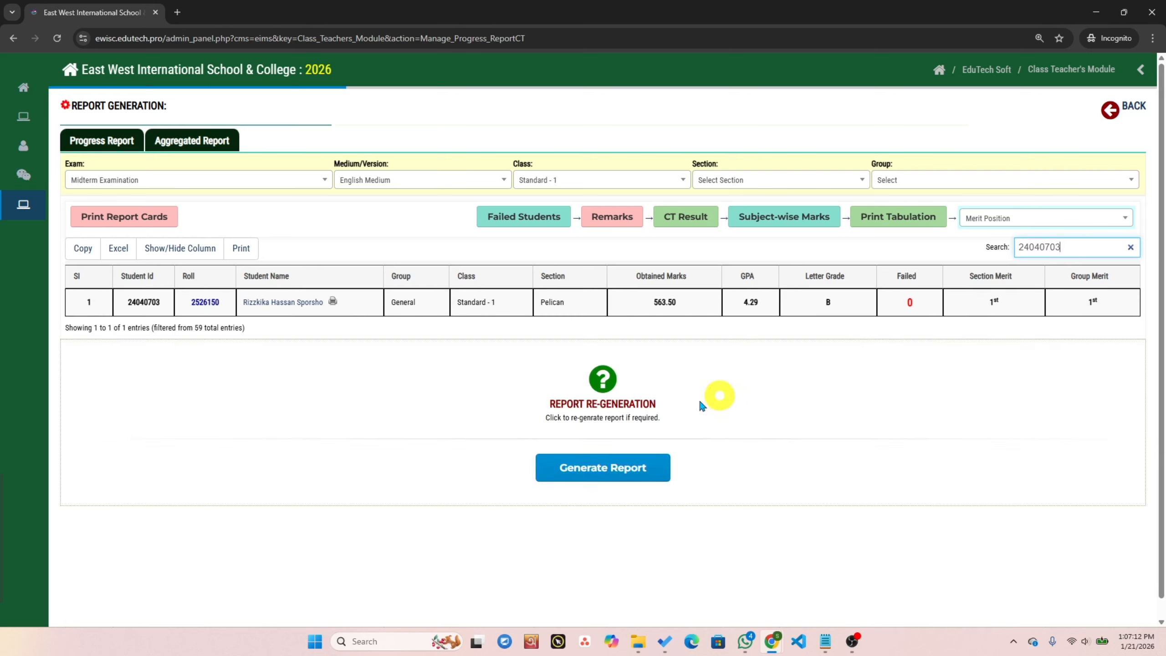
pyautogui.click(275, 303)
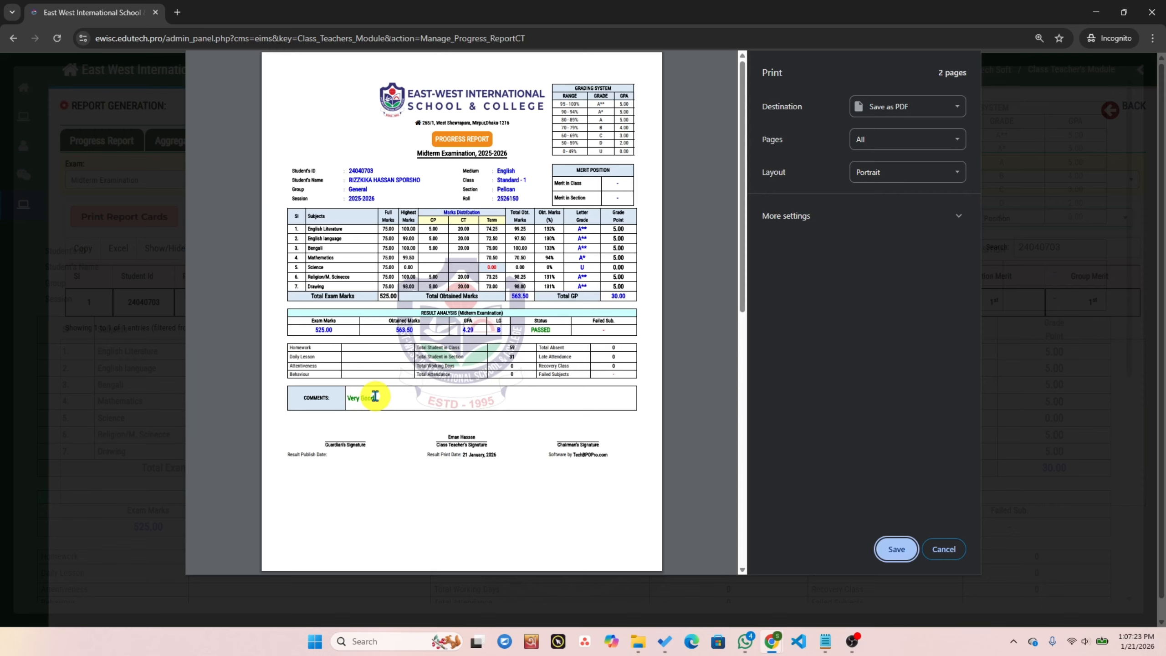
pyautogui.click(952, 545)
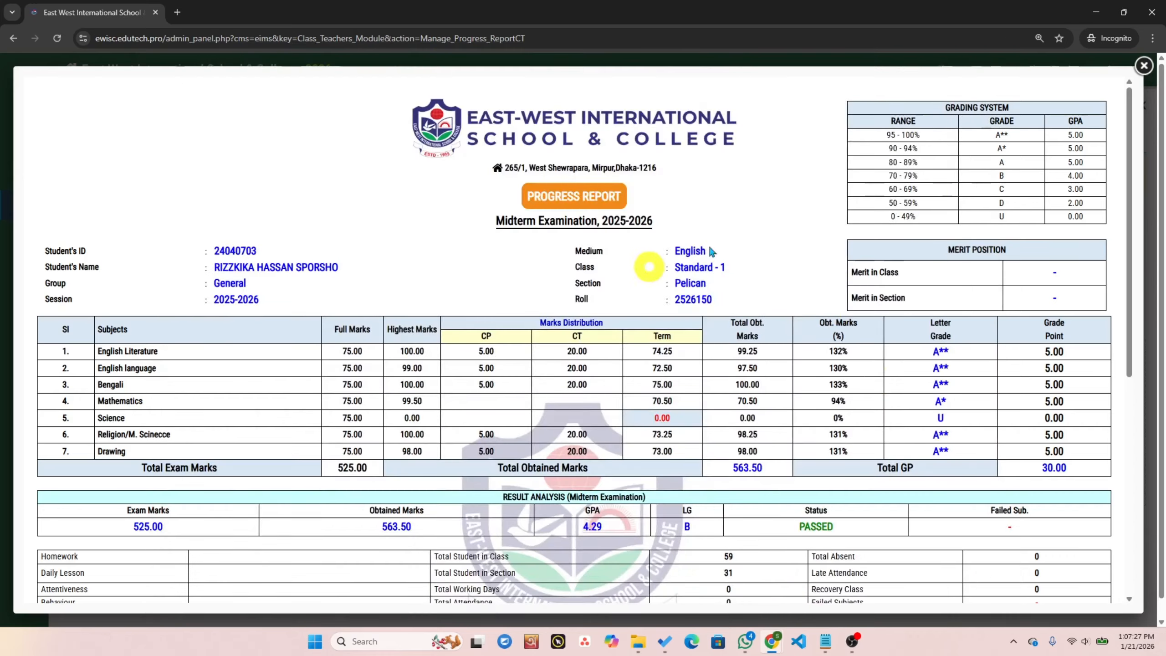
pyautogui.click(1144, 69)
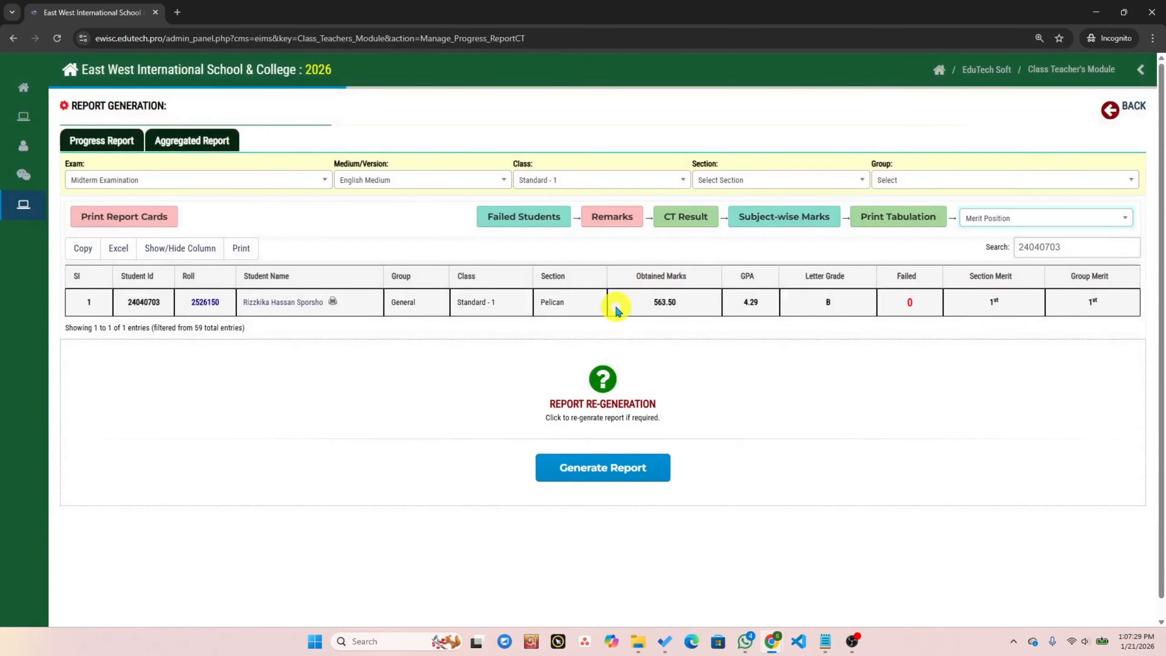